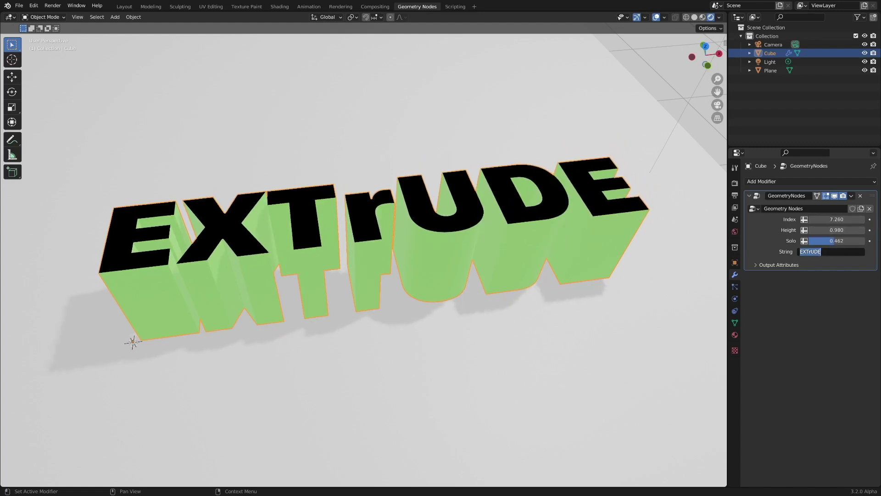
- Try "Procedural" and "Text" as the modifier's String and lower its Index value
{"action": "type", "text": "Procedural"}
{"action": "key", "text": "Return"}
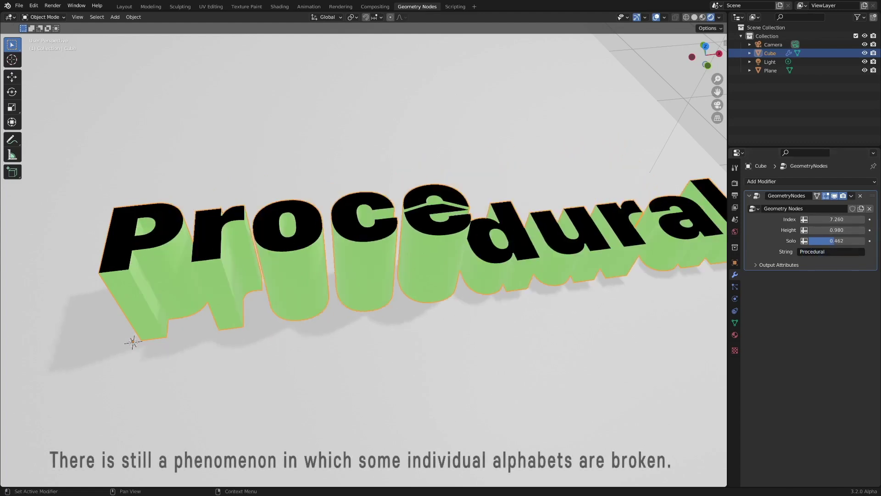
{"action": "left_click_drag", "start_coordinate": [844, 220], "coordinate": [696, 261]}
{"action": "type", "text": "Text"}
{"action": "key", "text": "Return"}
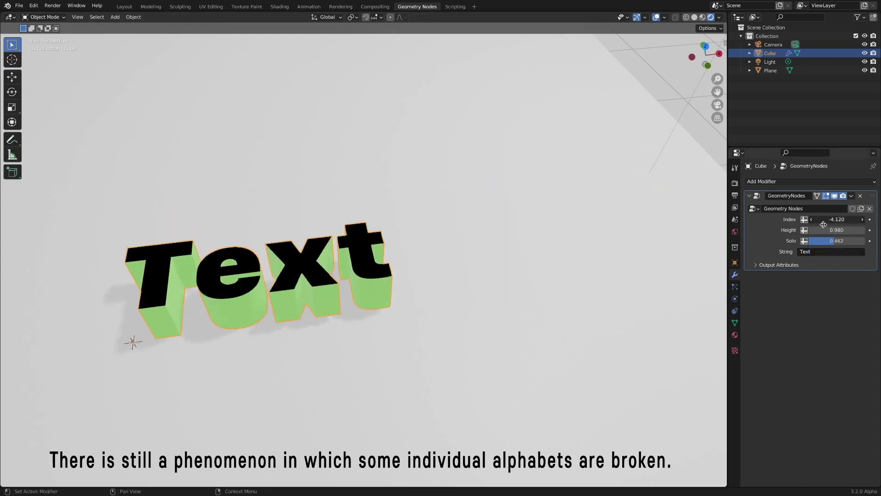
- Set the modifier's String to "TEXT" and adjust its Index and Solo values
{"action": "mouse_move", "coordinate": [818, 225]}
{"action": "left_mouse_down"}
{"action": "mouse_move", "coordinate": [878, 224]}
{"action": "mouse_move", "coordinate": [834, 220]}
{"action": "mouse_move", "coordinate": [813, 231]}
{"action": "left_mouse_up"}
{"action": "type", "text": "TEXT"}
{"action": "key", "text": "Return"}
{"action": "left_click_drag", "start_coordinate": [833, 242], "coordinate": [849, 219]}
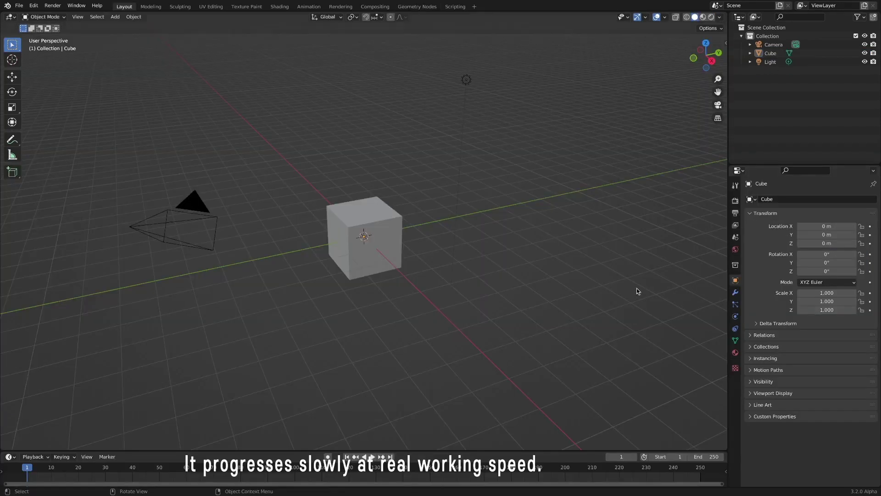
- Create a new geometry node tree on the default cube in the Geometry Nodes workspace and widen the 3D viewport
{"action": "left_click", "coordinate": [385, 247]}
{"action": "left_click", "coordinate": [427, 7]}
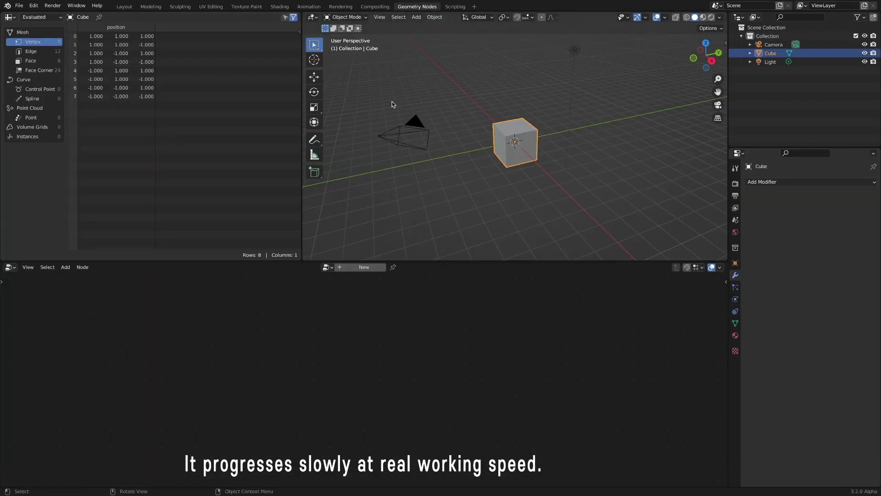
{"action": "left_click", "coordinate": [362, 267]}
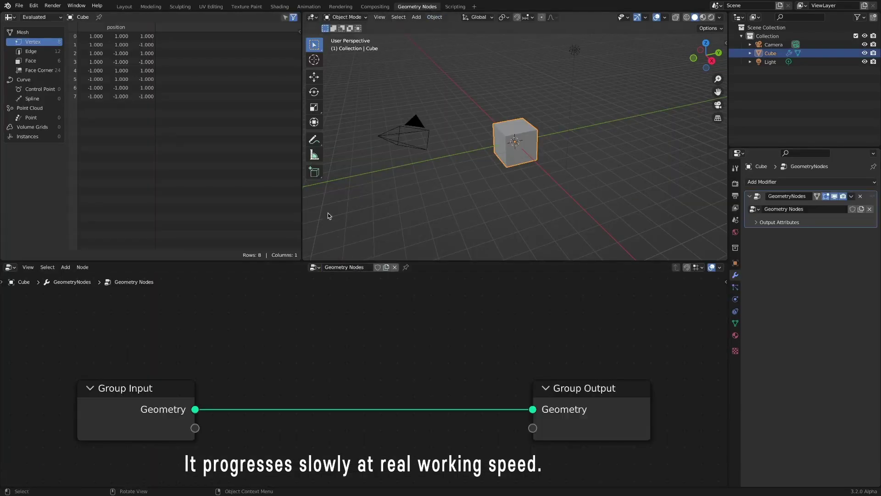
{"action": "left_click_drag", "start_coordinate": [302, 184], "coordinate": [169, 181]}
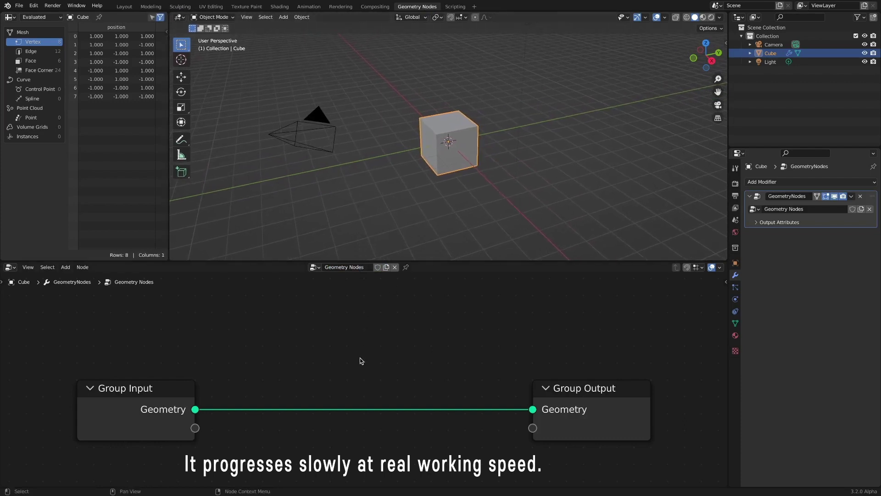
- Insert a String to Curves node between the Group Input and Group Output nodes
{"action": "scroll", "coordinate": [376, 366], "scroll_direction": "down", "scroll_amount": 2}
{"action": "key", "text": "shift+a"}
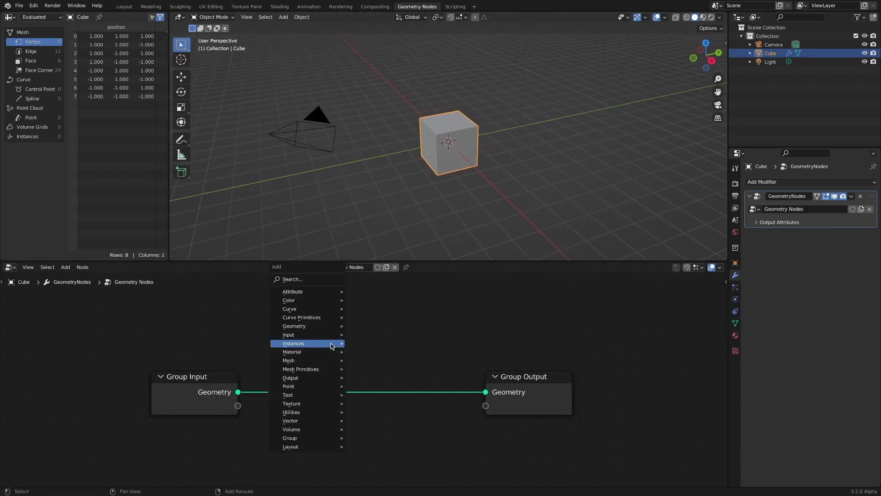
{"action": "mouse_move", "coordinate": [329, 346]}
{"action": "mouse_move", "coordinate": [321, 395]}
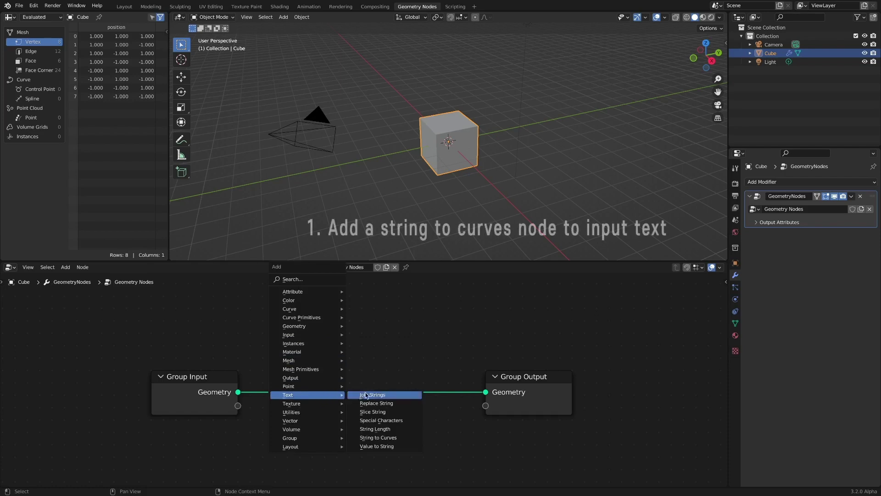
{"action": "left_click", "coordinate": [385, 438]}
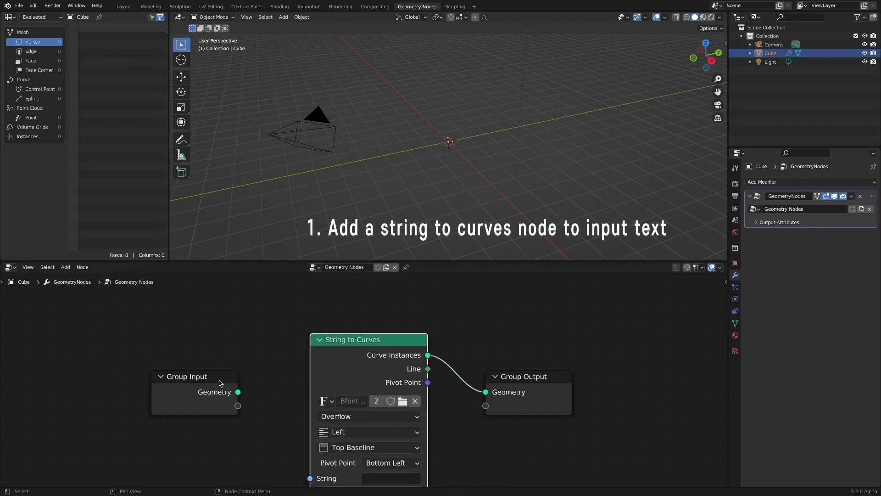
- Remove the Group Input node and move the Group Output node farther from String to Curves
{"action": "left_click", "coordinate": [579, 338]}
{"action": "scroll", "coordinate": [400, 402], "scroll_direction": "down", "scroll_amount": 2}
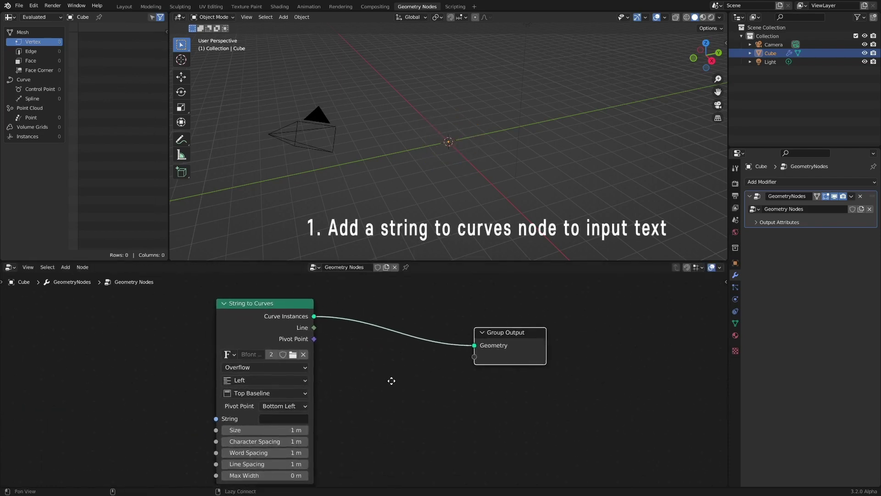
{"action": "left_click_drag", "start_coordinate": [504, 343], "coordinate": [542, 342]}
- Insert a Fill Curve node before the Group Output and enter "TEXT" as the String to Curves node's string
{"action": "key", "text": "shift+a"}
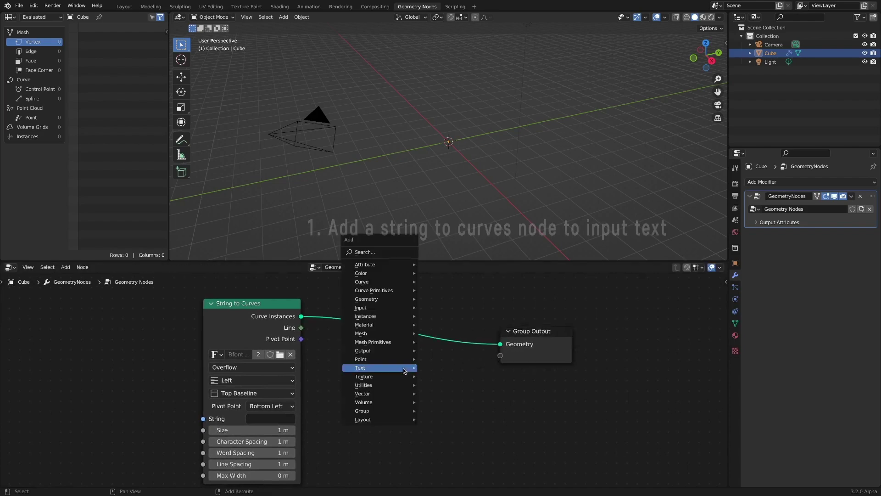
{"action": "mouse_move", "coordinate": [404, 370]}
{"action": "mouse_move", "coordinate": [407, 283]}
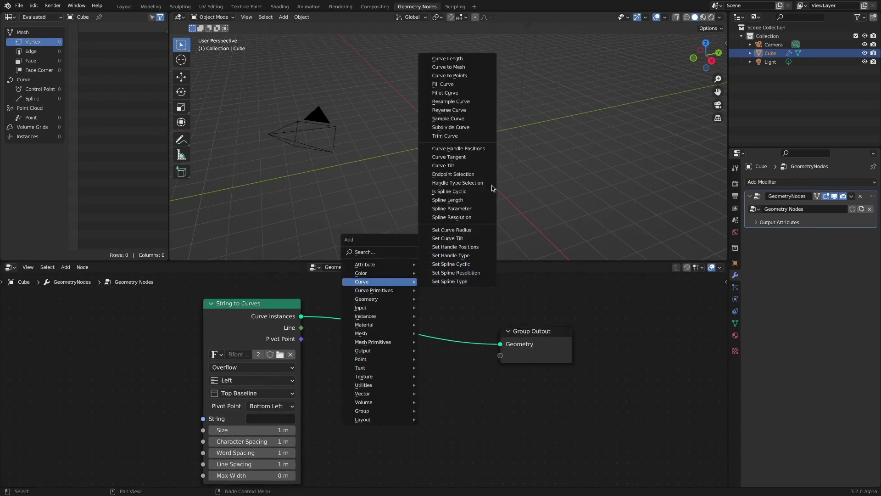
{"action": "left_click", "coordinate": [481, 87]}
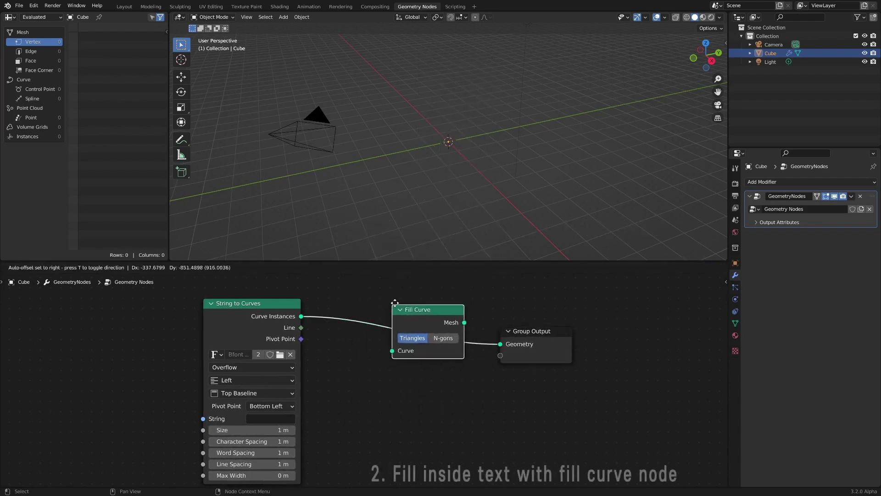
{"action": "left_click", "coordinate": [389, 301]}
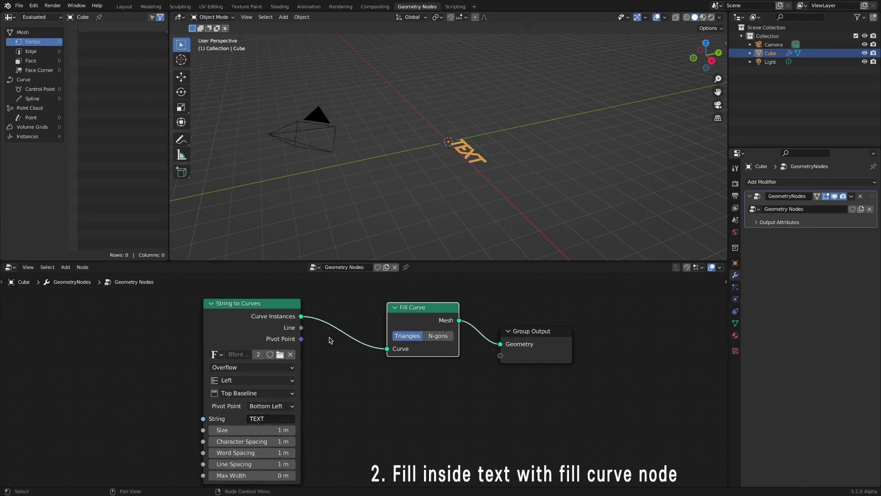
- Spread the three nodes apart to leave room between Fill Curve and Group Output
{"action": "middle_click_drag", "start_coordinate": [601, 202], "coordinate": [528, 232], "text": "shift"}
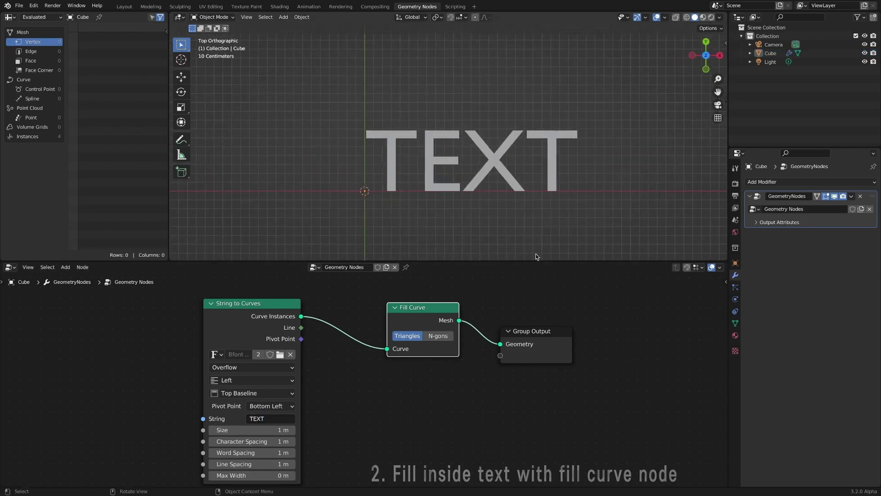
{"action": "left_click_drag", "start_coordinate": [543, 334], "coordinate": [632, 321]}
{"action": "left_click_drag", "start_coordinate": [287, 311], "coordinate": [194, 314]}
{"action": "left_click_drag", "start_coordinate": [434, 312], "coordinate": [377, 311]}
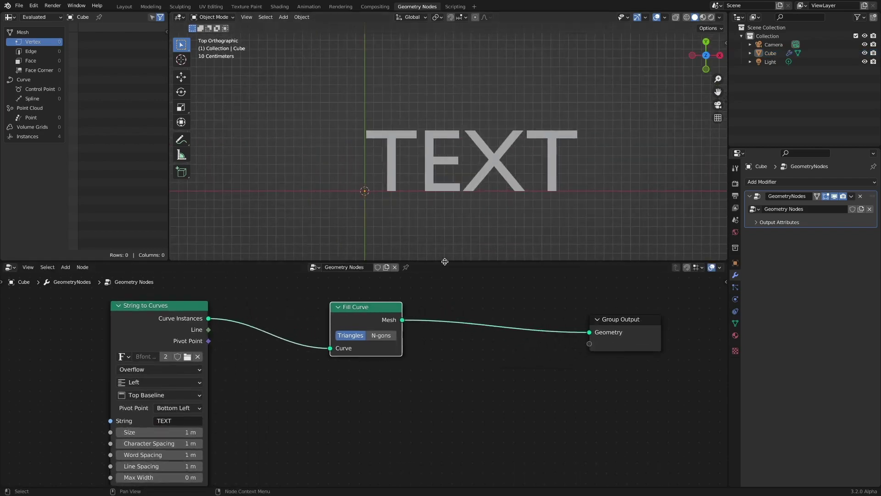
{"action": "middle_click_drag", "start_coordinate": [524, 231], "coordinate": [543, 185]}
{"action": "middle_click_drag", "start_coordinate": [583, 157], "coordinate": [537, 221], "text": "shift"}
{"action": "left_click_drag", "start_coordinate": [374, 319], "coordinate": [342, 318]}
{"action": "left_click", "coordinate": [459, 357]}
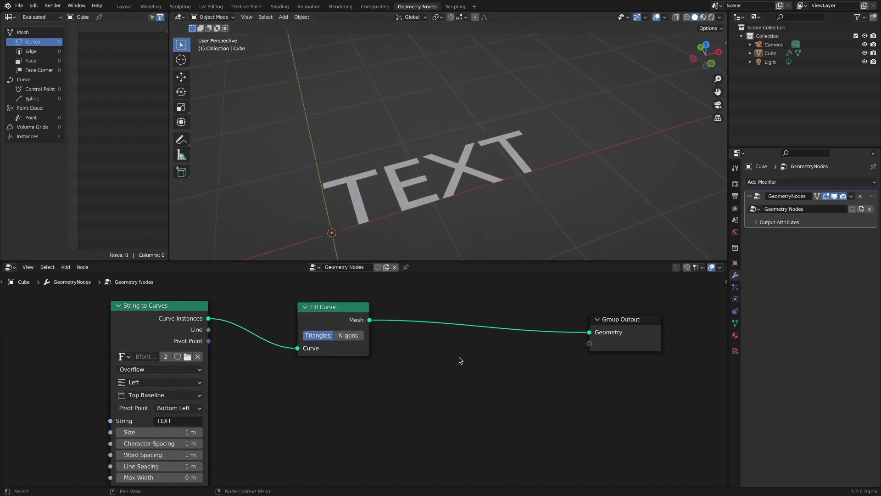
- Insert an Extrude Mesh node between Fill Curve and Group Output and set its Offset Scale to 0.600
{"action": "key", "text": "shift+a"}
{"action": "mouse_move", "coordinate": [459, 355]}
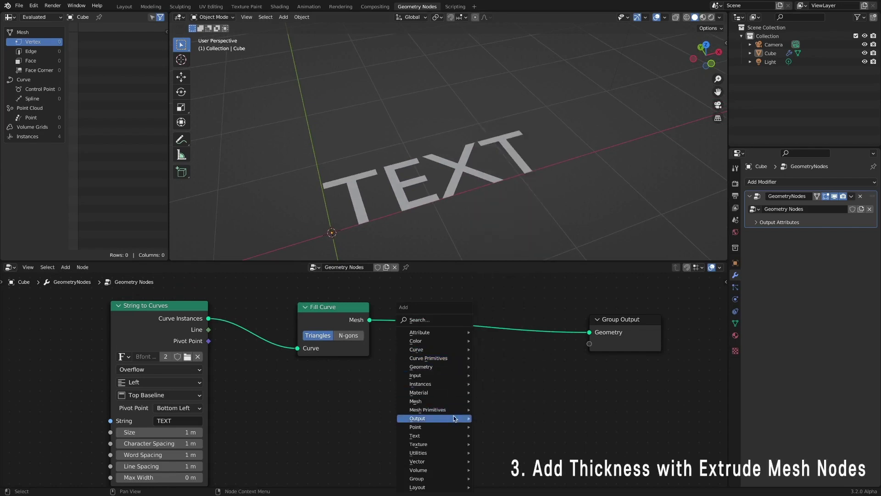
{"action": "mouse_move", "coordinate": [461, 402]}
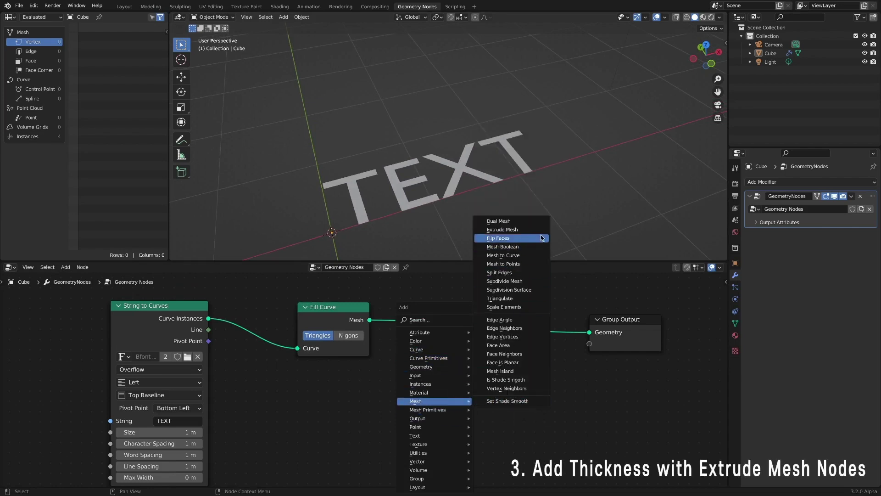
{"action": "left_click", "coordinate": [528, 229]}
{"action": "left_click", "coordinate": [474, 290]}
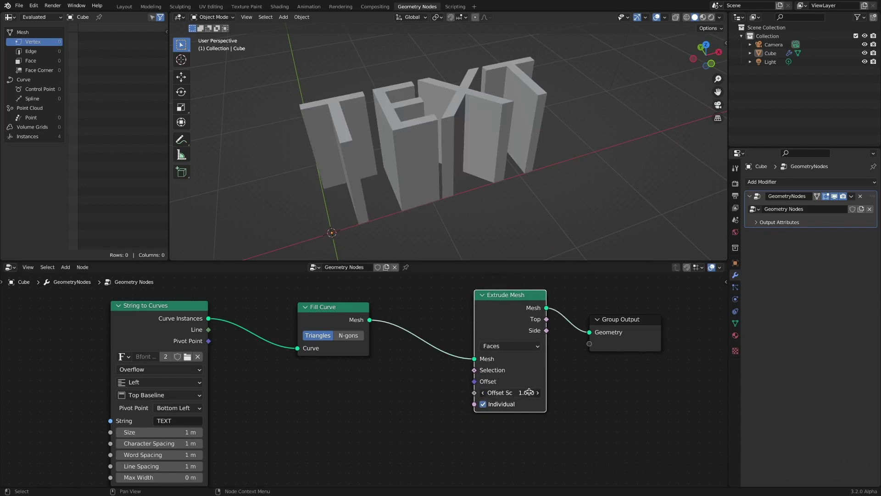
{"action": "left_click_drag", "start_coordinate": [529, 391], "coordinate": [527, 392]}
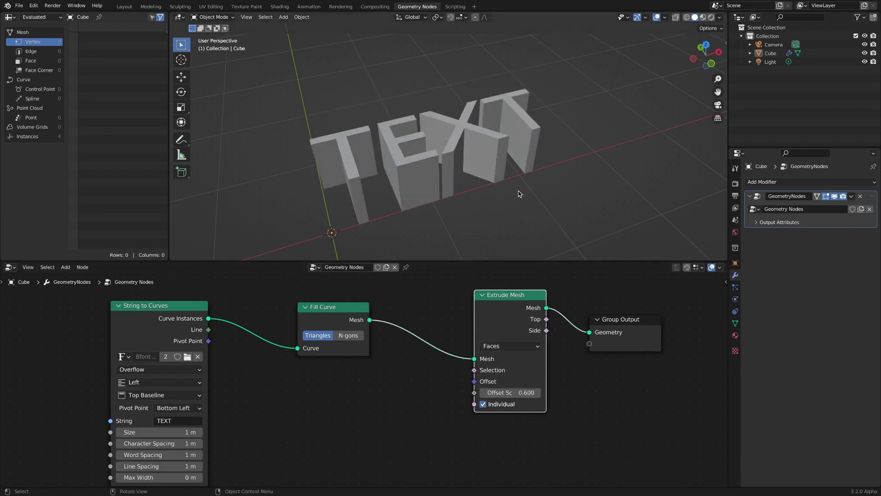
{"action": "middle_click_drag", "start_coordinate": [519, 194], "coordinate": [492, 222]}
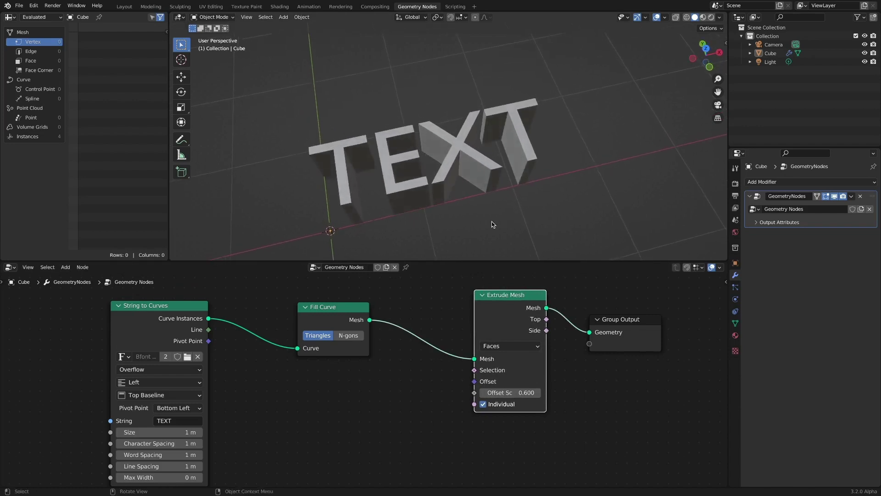
- Rearrange the node chain to open a gap between Extrude Mesh and Group Output
{"action": "left_click_drag", "start_coordinate": [160, 311], "coordinate": [120, 304]}
{"action": "left_click_drag", "start_coordinate": [321, 307], "coordinate": [262, 308]}
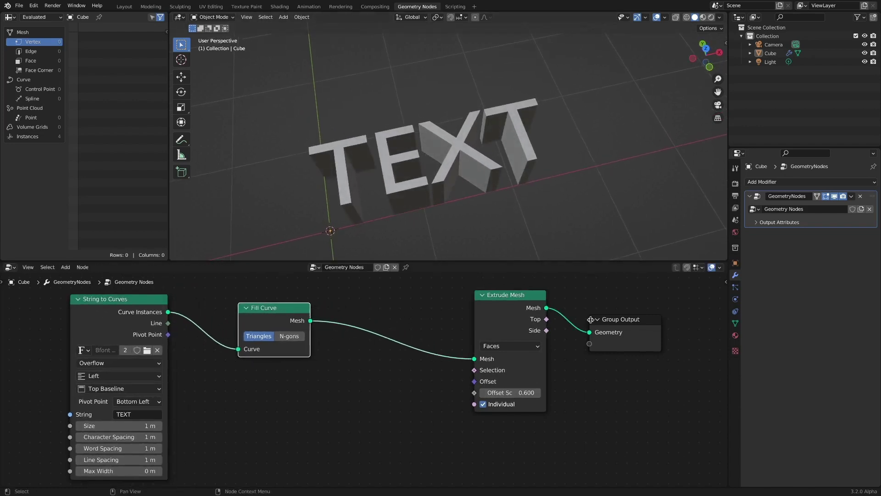
{"action": "left_click_drag", "start_coordinate": [605, 321], "coordinate": [636, 320]}
{"action": "left_click_drag", "start_coordinate": [516, 300], "coordinate": [421, 303]}
{"action": "left_click_drag", "start_coordinate": [129, 306], "coordinate": [84, 305]}
{"action": "left_click_drag", "start_coordinate": [284, 308], "coordinate": [241, 305]}
{"action": "left_click_drag", "start_coordinate": [414, 298], "coordinate": [386, 299]}
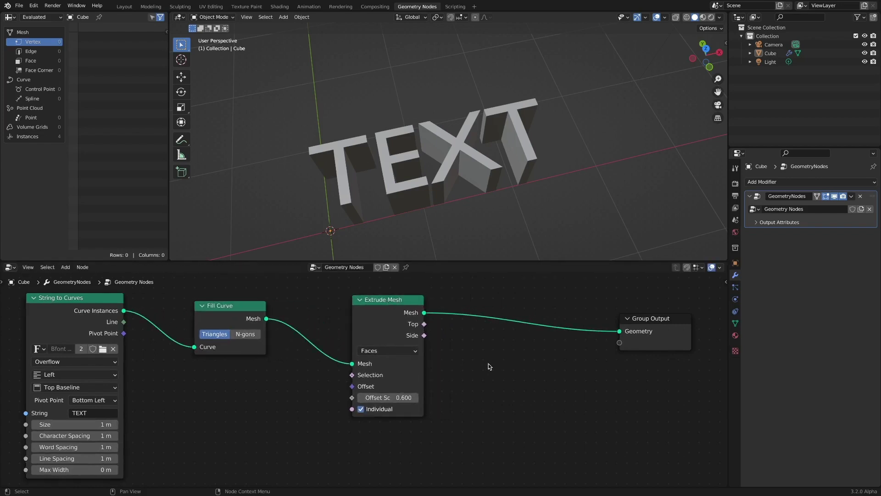
- Insert a Set Material node between Extrude Mesh and Group Output
{"action": "key", "text": "shift+a"}
{"action": "mouse_move", "coordinate": [487, 366]}
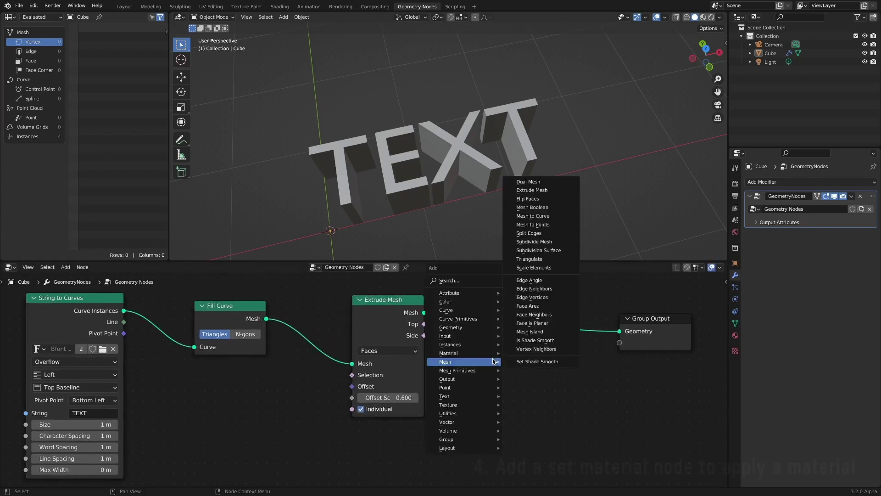
{"action": "mouse_move", "coordinate": [459, 353]}
{"action": "left_click", "coordinate": [534, 389]}
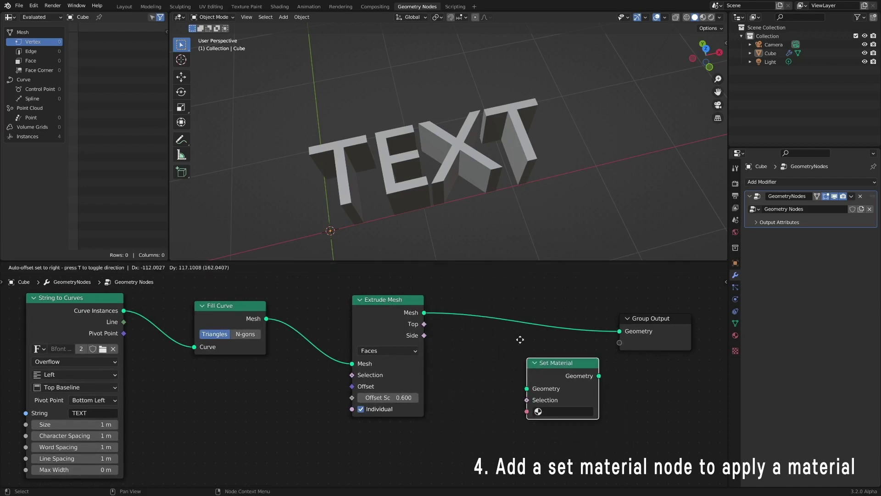
{"action": "left_click", "coordinate": [495, 289]}
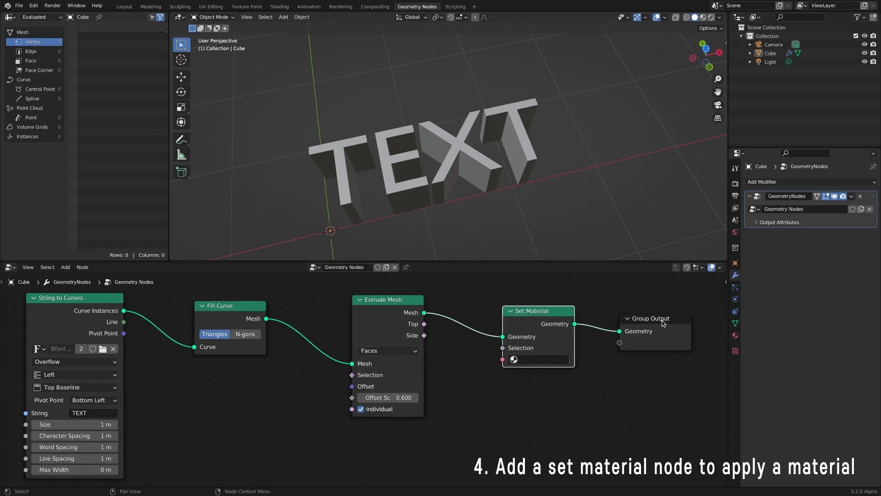
- Give the cube the existing material with a black Emission surface and rename it Top
{"action": "left_click", "coordinate": [735, 335]}
{"action": "left_click", "coordinate": [751, 219]}
{"action": "left_click", "coordinate": [775, 103]}
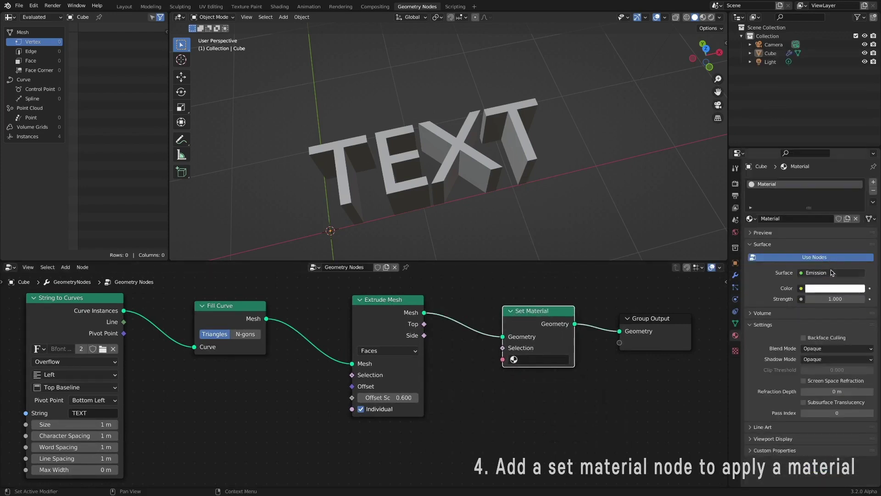
{"action": "double_click", "coordinate": [767, 183]}
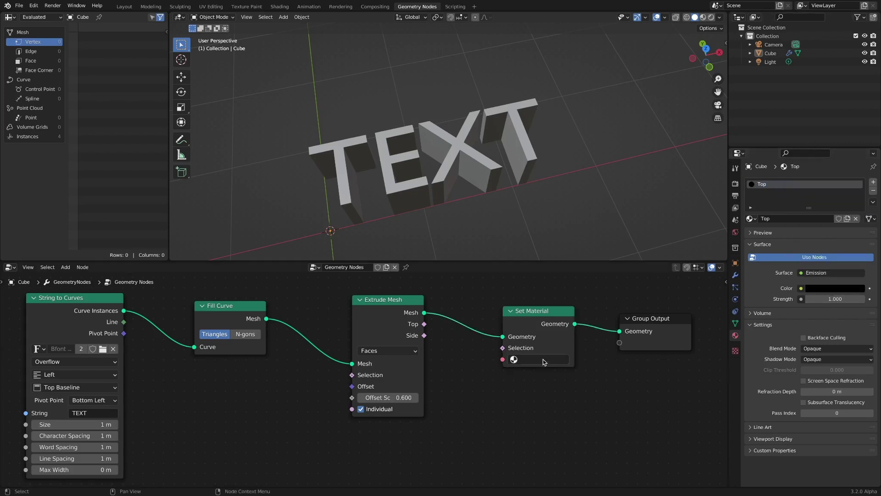
- Choose the Top material in the Set Material node and switch the viewport to Rendered shading
{"action": "left_click", "coordinate": [542, 360]}
{"action": "left_click", "coordinate": [533, 374]}
{"action": "key", "text": "z"}
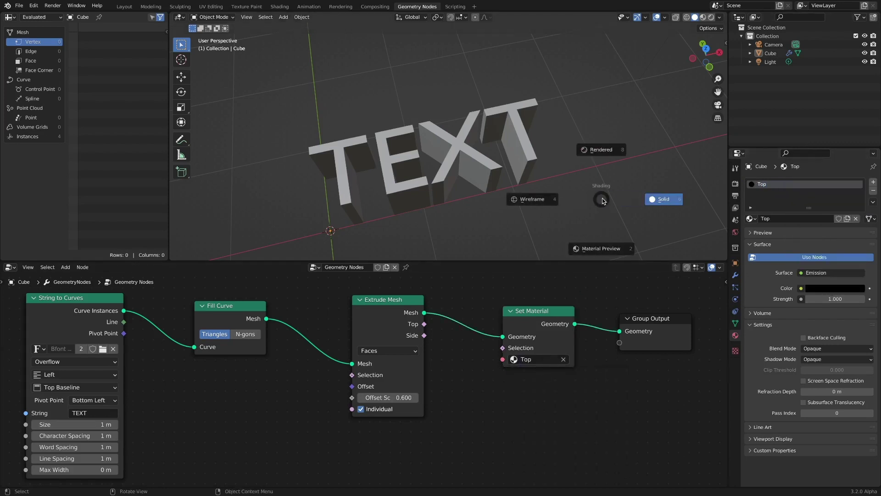
{"action": "left_click", "coordinate": [607, 150]}
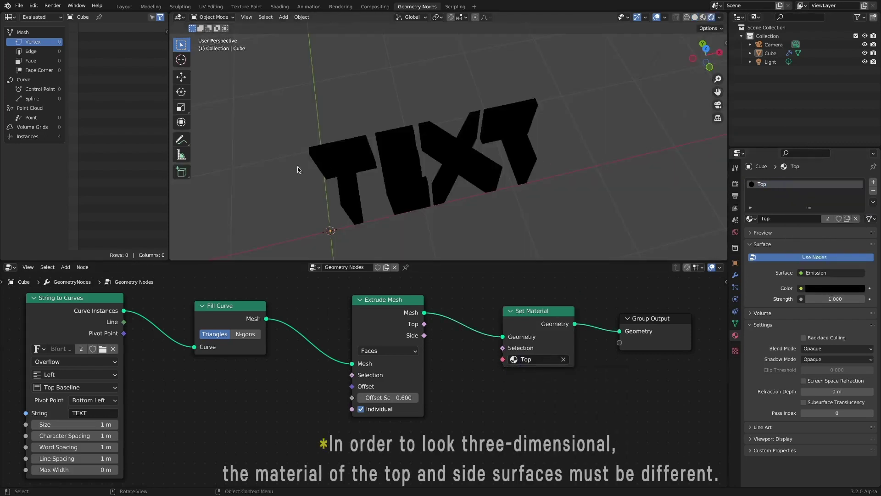
- Make room around the Set Material node and place a duplicate below it that keeps the Extrude Mesh connection
{"action": "left_click_drag", "start_coordinate": [409, 303], "coordinate": [374, 302]}
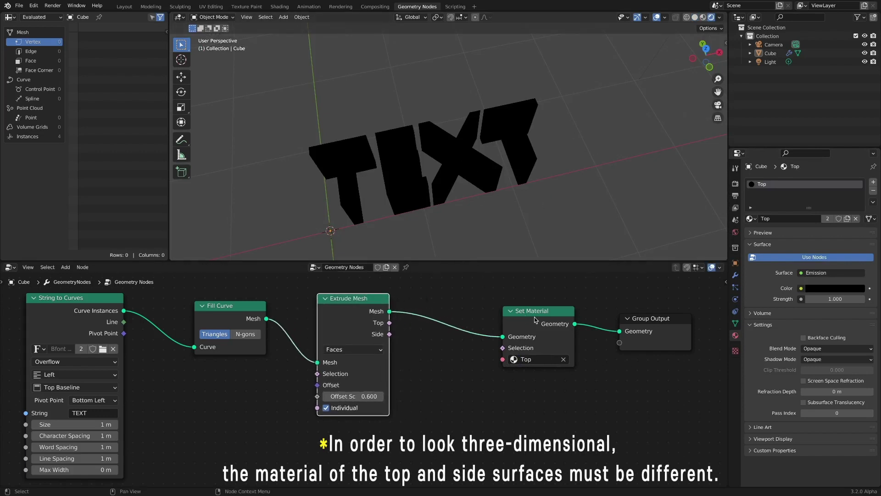
{"action": "left_click_drag", "start_coordinate": [526, 316], "coordinate": [505, 314]}
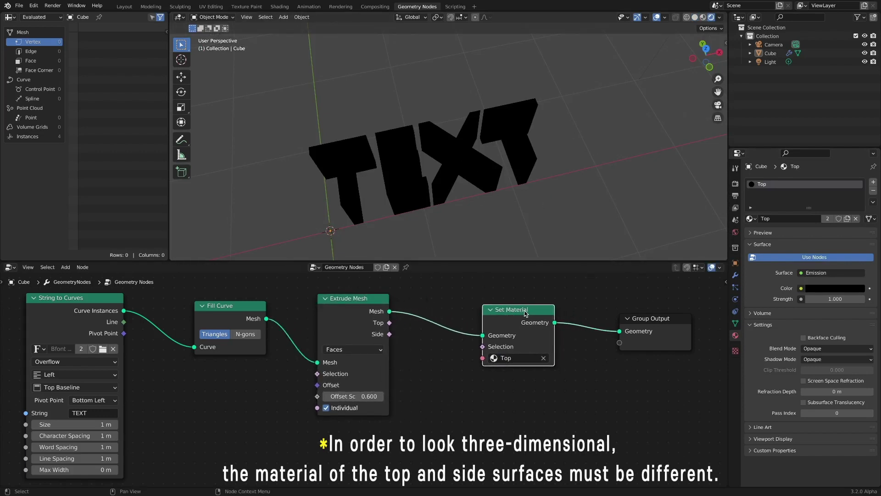
{"action": "key", "text": "ctrl+shift+d"}
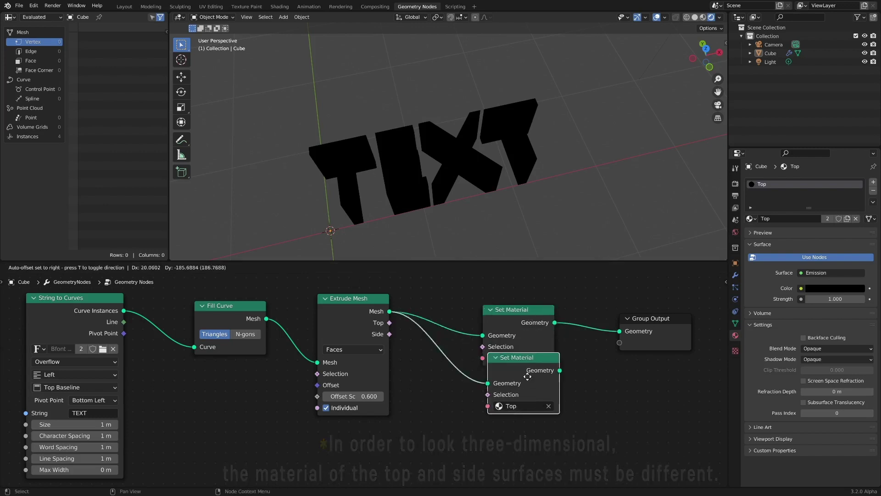
{"action": "left_click", "coordinate": [527, 403]}
- Insert a Join Geometry node before Group Output and connect the lower Set Material node to it as well
{"action": "left_click_drag", "start_coordinate": [652, 319], "coordinate": [657, 335]}
{"action": "key", "text": "shift+a"}
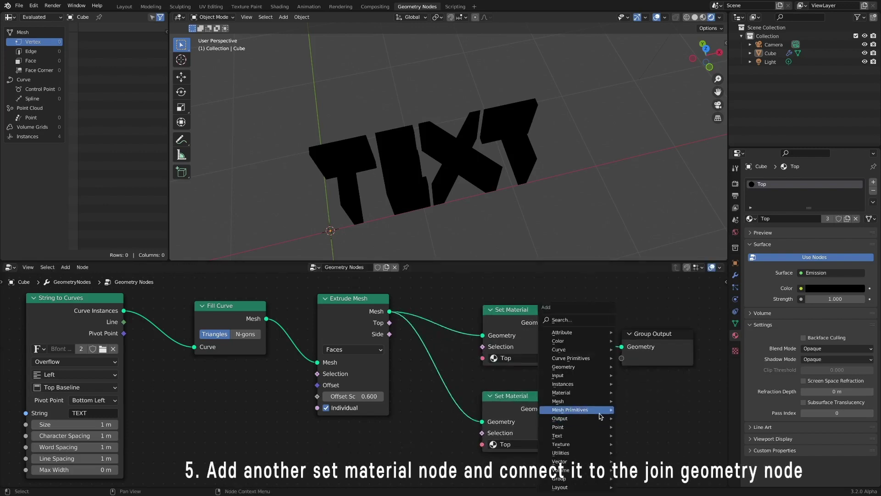
{"action": "mouse_move", "coordinate": [597, 367]}
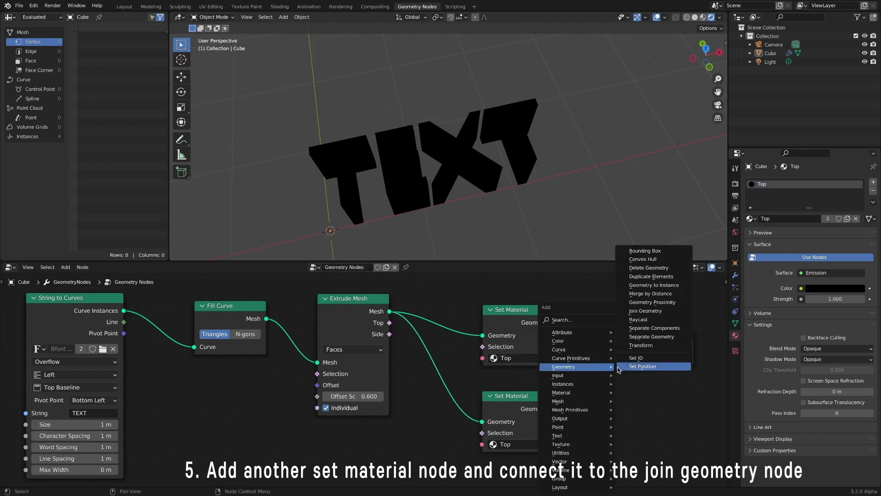
{"action": "left_click", "coordinate": [668, 314]}
{"action": "left_click", "coordinate": [673, 334]}
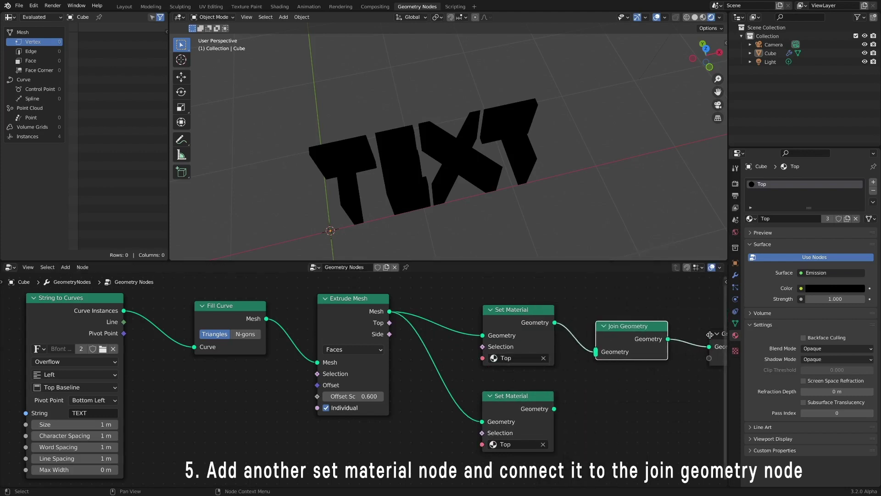
{"action": "left_click_drag", "start_coordinate": [633, 326], "coordinate": [649, 359]}
{"action": "left_click_drag", "start_coordinate": [710, 335], "coordinate": [613, 307]}
{"action": "left_click_drag", "start_coordinate": [554, 408], "coordinate": [597, 399]}
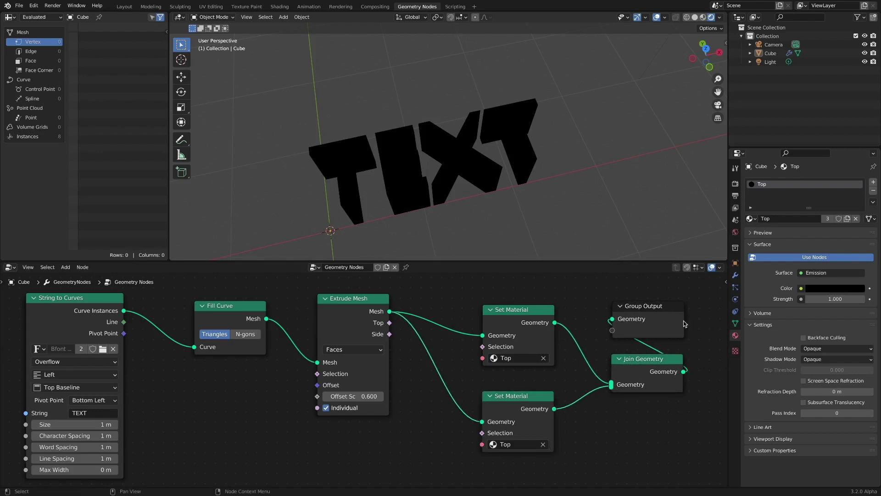
- Add a second material named side to the cube and give it a light green Emission surface
{"action": "left_click", "coordinate": [873, 182]}
{"action": "left_click", "coordinate": [799, 235]}
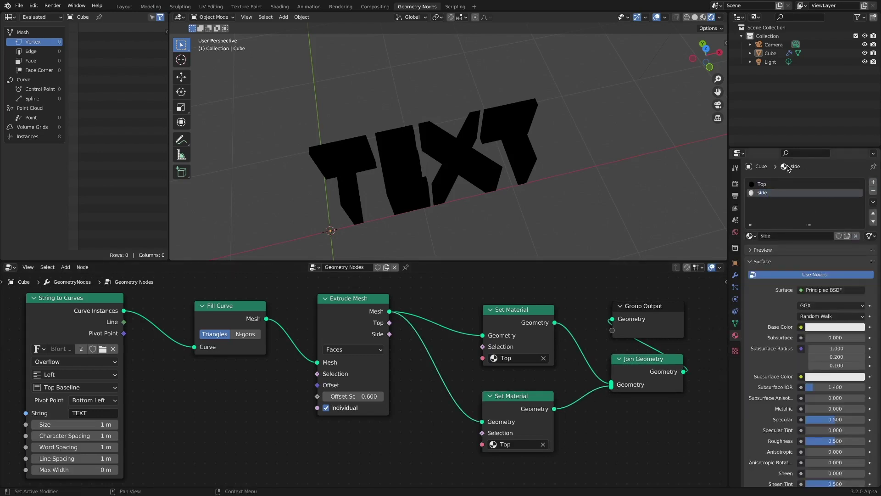
{"action": "left_click", "coordinate": [832, 290]}
{"action": "left_click", "coordinate": [789, 102]}
{"action": "left_click", "coordinate": [835, 305]}
{"action": "left_click", "coordinate": [804, 205]}
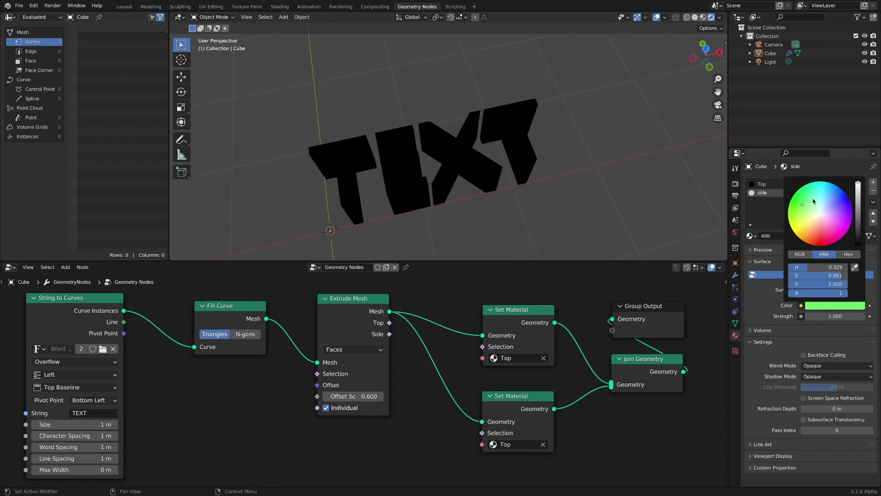
- Choose the side material in the lower Set Material node and link Extrude Mesh's Top and Side outputs to the matching Selection inputs
{"action": "left_click", "coordinate": [522, 446]}
{"action": "left_click", "coordinate": [540, 336]}
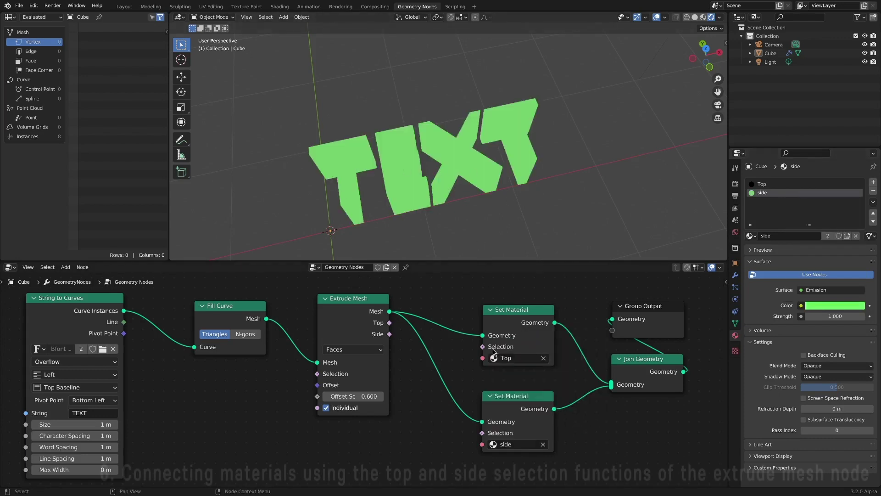
{"action": "left_click_drag", "start_coordinate": [390, 323], "coordinate": [403, 326]}
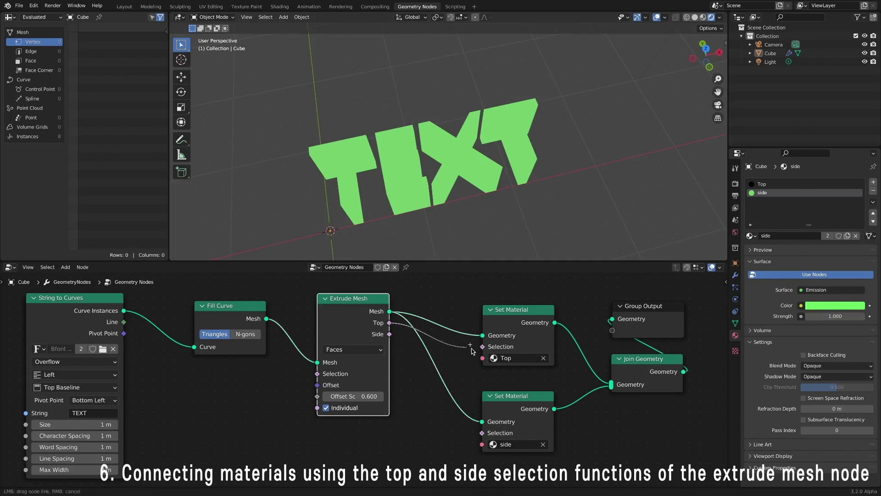
{"action": "left_click_drag", "start_coordinate": [488, 351], "coordinate": [488, 347]}
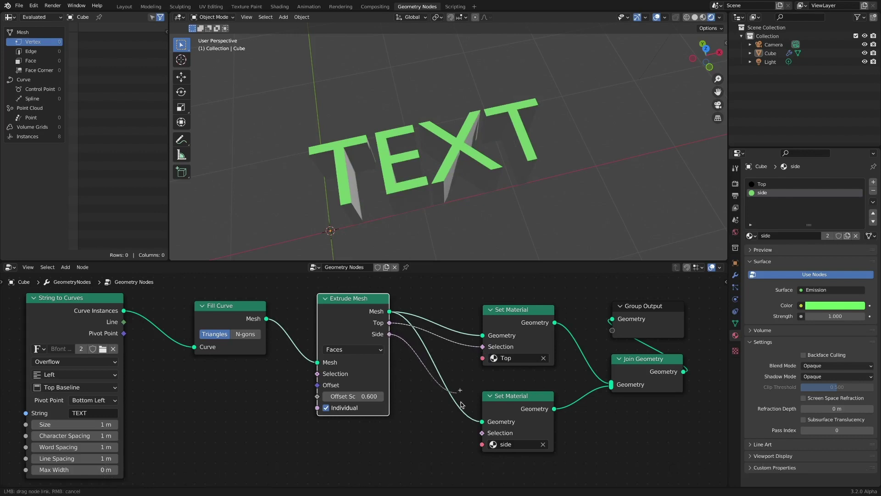
{"action": "left_click_drag", "start_coordinate": [482, 435], "coordinate": [482, 433]}
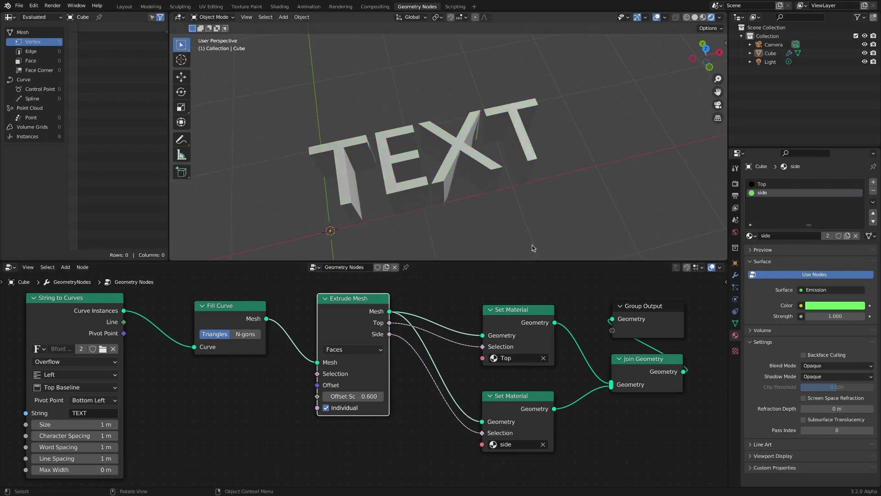
- Make room between Fill Curve and Extrude Mesh and insert a Realize Instances node there
{"action": "left_click_drag", "start_coordinate": [610, 419], "coordinate": [522, 395], "text": "ctrl+alt"}
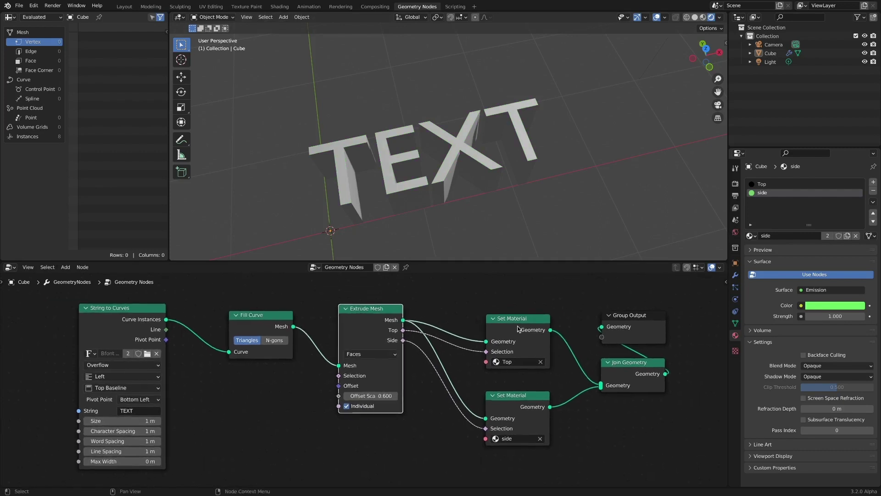
{"action": "left_click_drag", "start_coordinate": [519, 328], "coordinate": [547, 328]}
{"action": "left_click_drag", "start_coordinate": [514, 403], "coordinate": [545, 403]}
{"action": "left_click_drag", "start_coordinate": [376, 326], "coordinate": [433, 326]}
{"action": "left_click_drag", "start_coordinate": [271, 326], "coordinate": [237, 325]}
{"action": "left_click", "coordinate": [300, 378]}
{"action": "key", "text": "shift+a"}
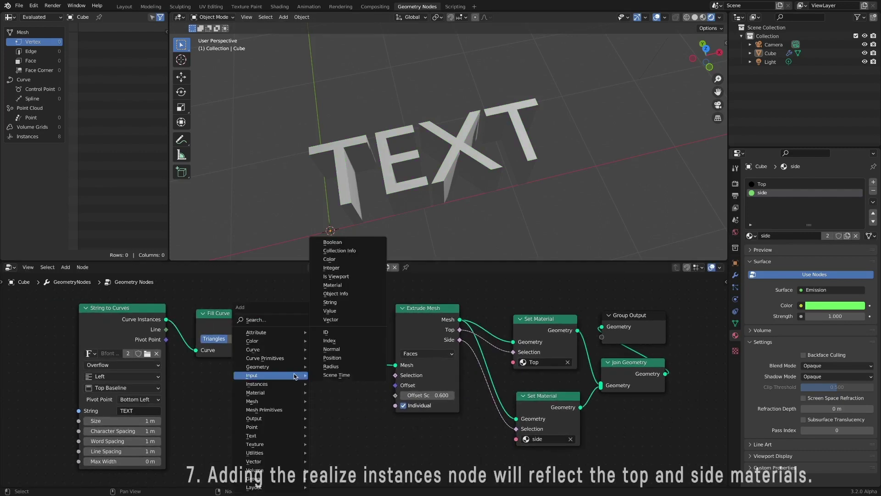
{"action": "mouse_move", "coordinate": [299, 383]}
{"action": "left_click", "coordinate": [352, 401]}
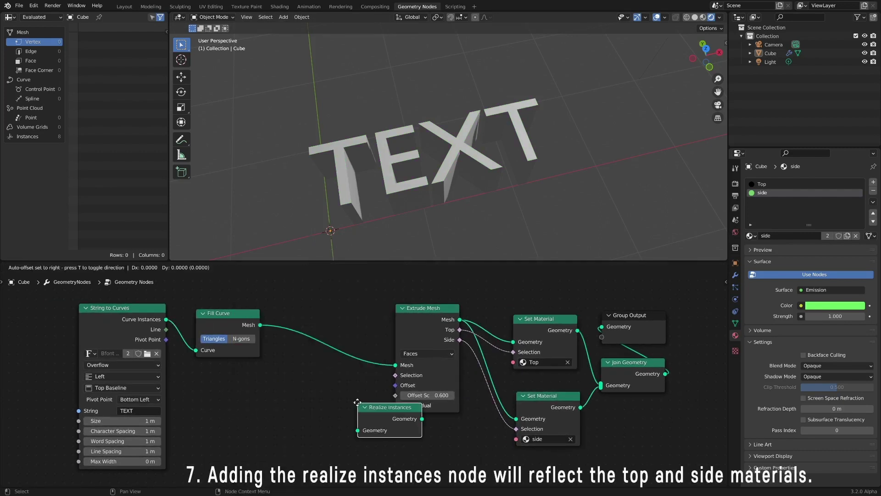
{"action": "left_click", "coordinate": [327, 315]}
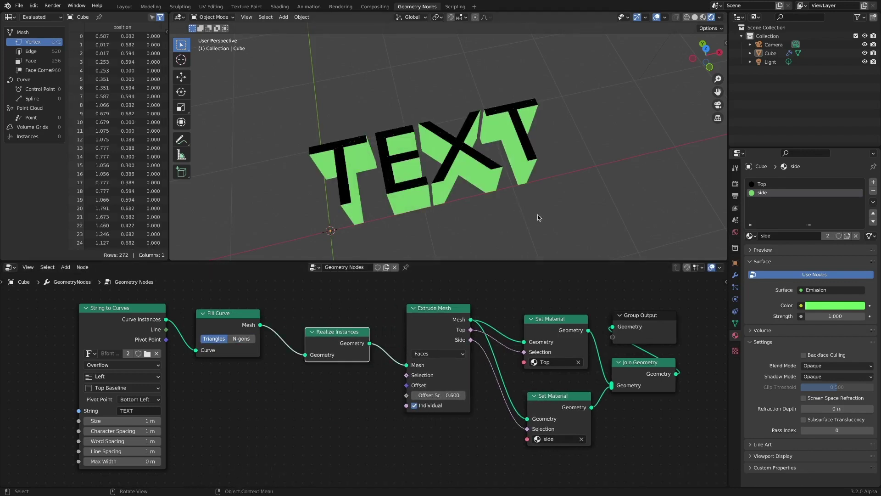
- Try out different Offset Scale values on the Extrude Mesh node
{"action": "middle_click_drag", "start_coordinate": [519, 199], "coordinate": [549, 202]}
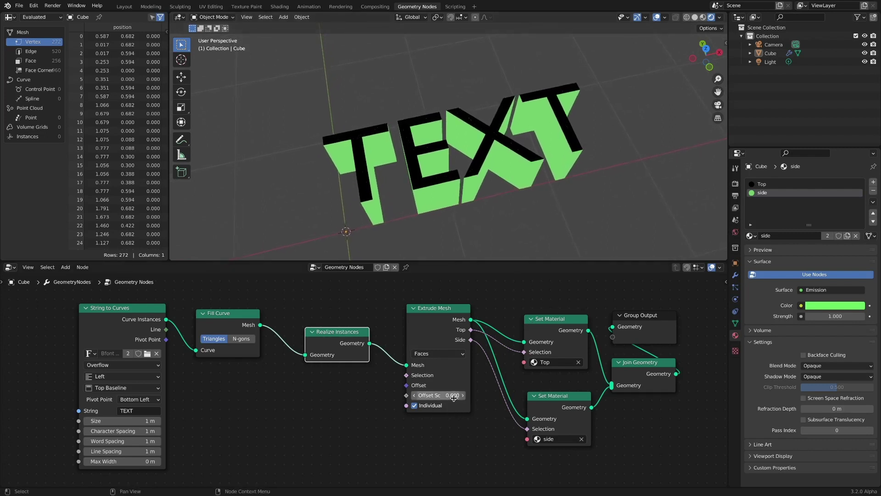
{"action": "left_click_drag", "start_coordinate": [450, 397], "coordinate": [449, 405]}
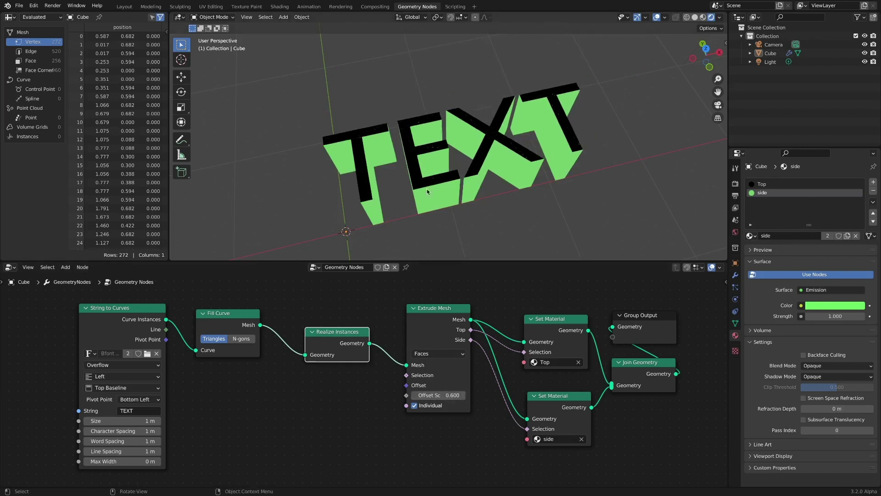
{"action": "middle_click_drag", "start_coordinate": [628, 356], "coordinate": [528, 202], "text": "ctrl"}
- Change the text string in the String to Curves node to TEXTOFFSET
{"action": "left_click", "coordinate": [129, 410]}
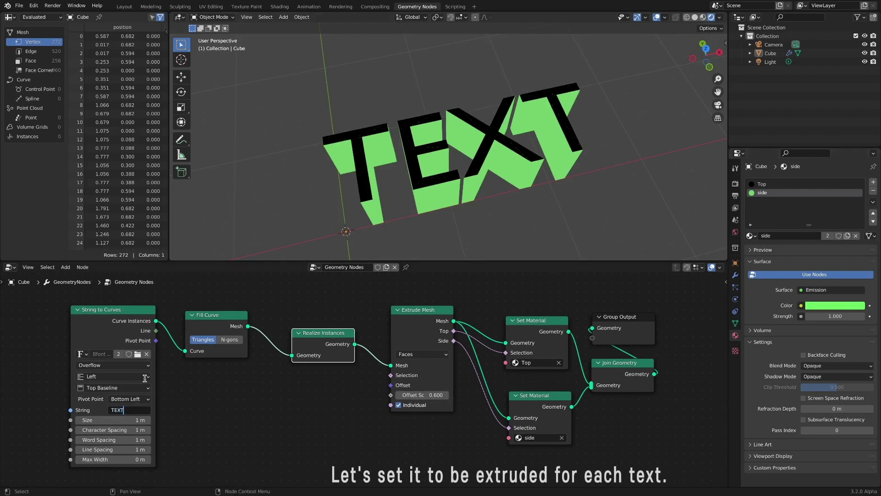
{"action": "type", "text": "OFFS"}
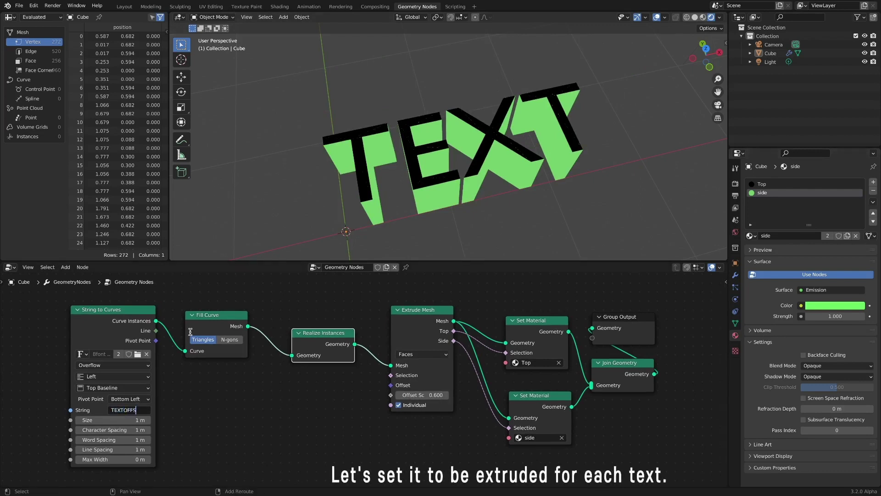
{"action": "type", "text": "ET"}
{"action": "key", "text": "Return"}
{"action": "middle_click_drag", "start_coordinate": [588, 192], "coordinate": [508, 200], "text": "shift"}
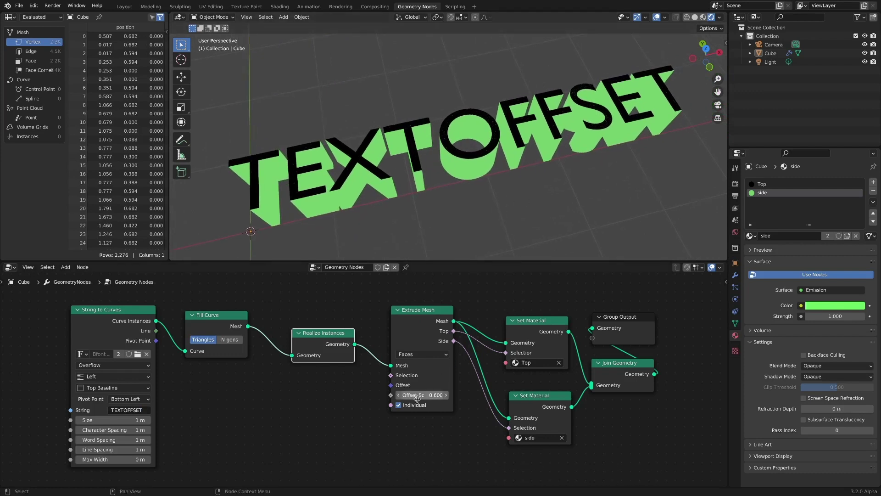
- Move the Realize Instances node up and add a Value node and an Index node below Fill Curve
{"action": "left_click", "coordinate": [398, 461]}
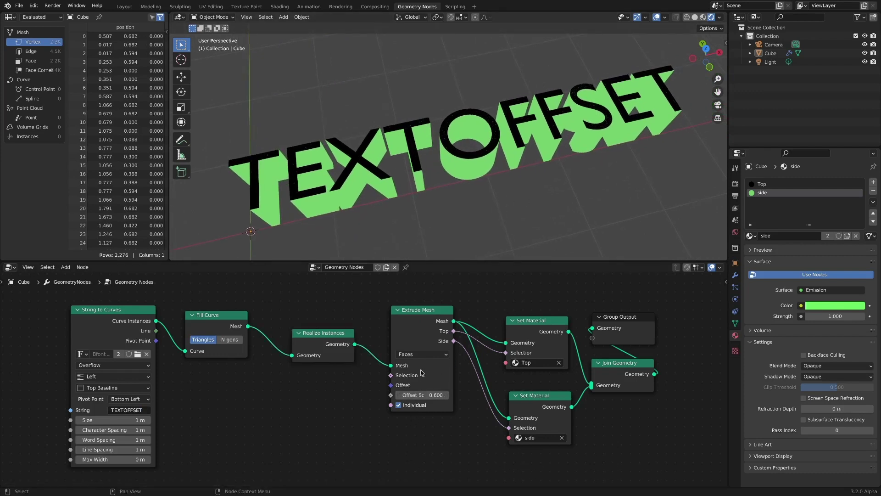
{"action": "scroll", "coordinate": [429, 316], "scroll_direction": "down", "scroll_amount": 2}
{"action": "left_click_drag", "start_coordinate": [323, 333], "coordinate": [321, 309]}
{"action": "key", "text": "shift+a"}
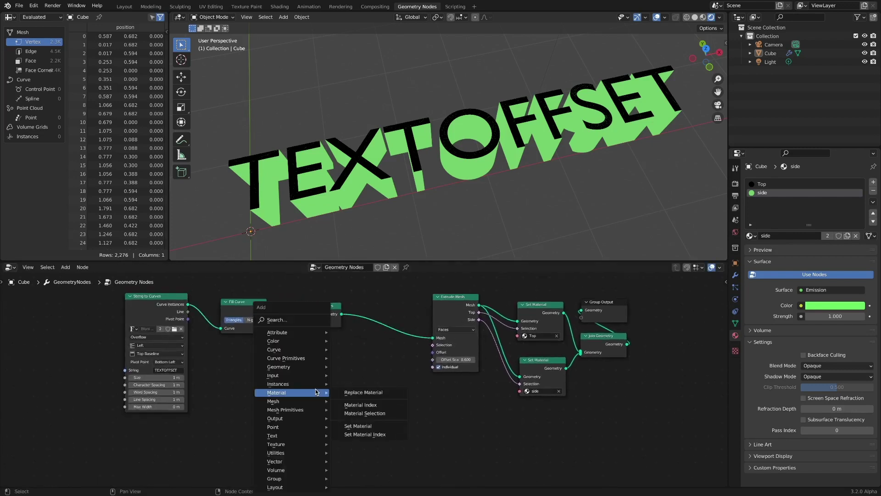
{"action": "mouse_move", "coordinate": [315, 376]}
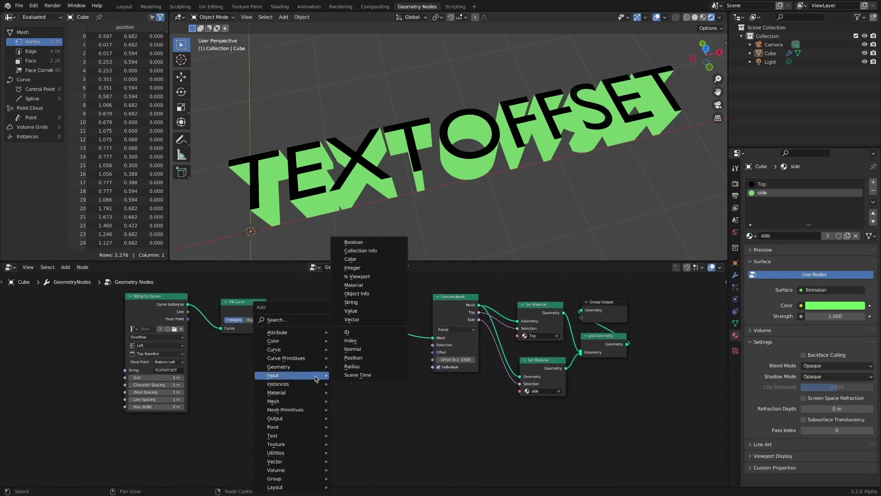
{"action": "left_click", "coordinate": [386, 311]}
{"action": "left_click", "coordinate": [253, 372]}
{"action": "key", "text": "shift+a"}
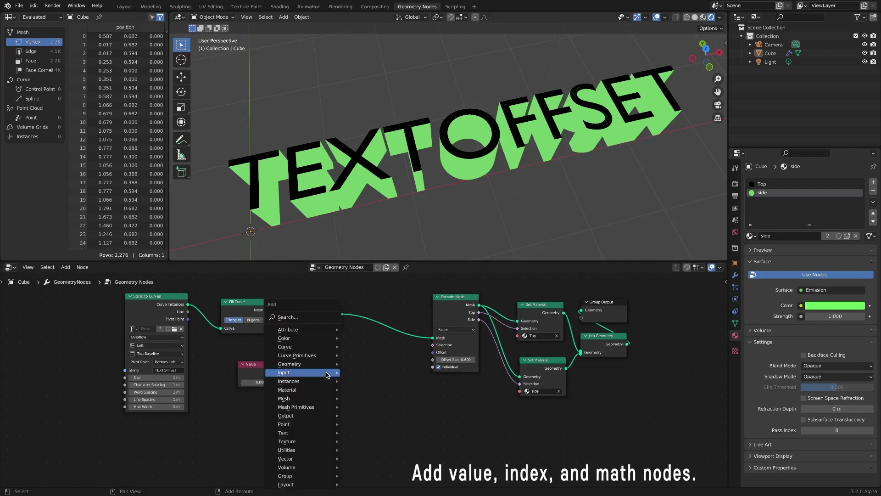
{"action": "mouse_move", "coordinate": [326, 371]}
{"action": "left_click", "coordinate": [361, 338]}
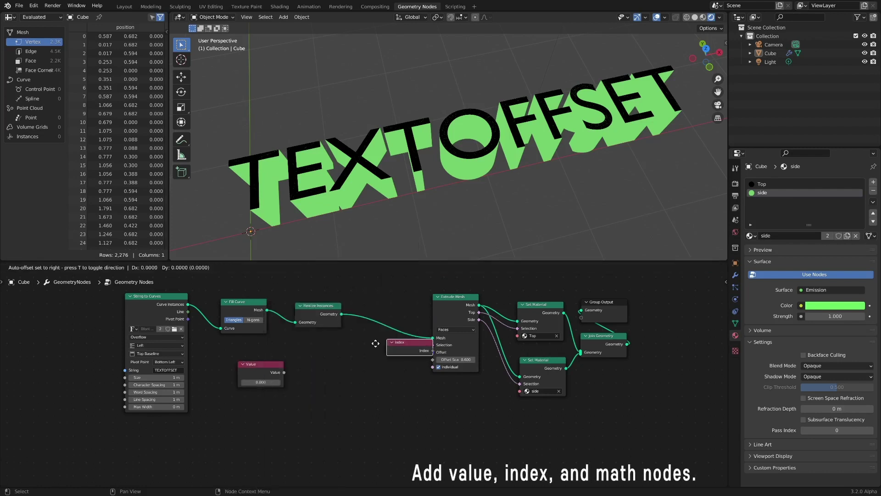
{"action": "left_click", "coordinate": [279, 405]}
- Add a Math node that adds Value and Index, and connect its result to Extrude Mesh's Offset Scale
{"action": "key", "text": "shift+a"}
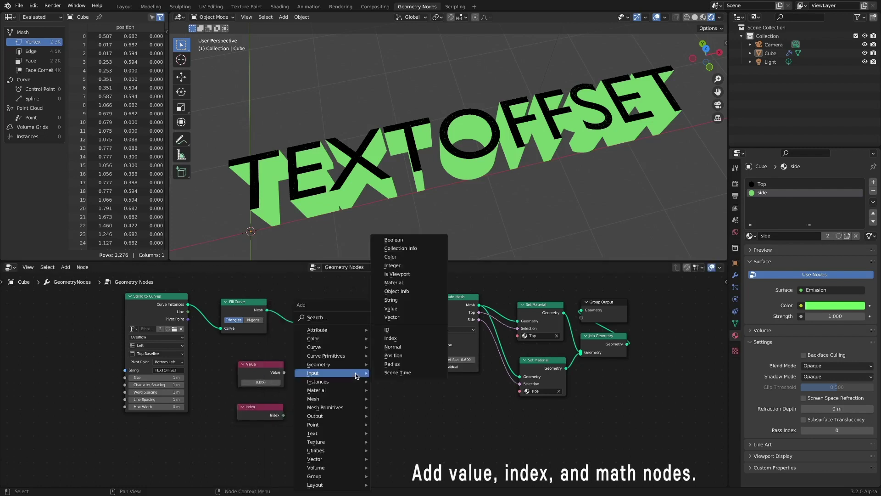
{"action": "mouse_move", "coordinate": [363, 450]}
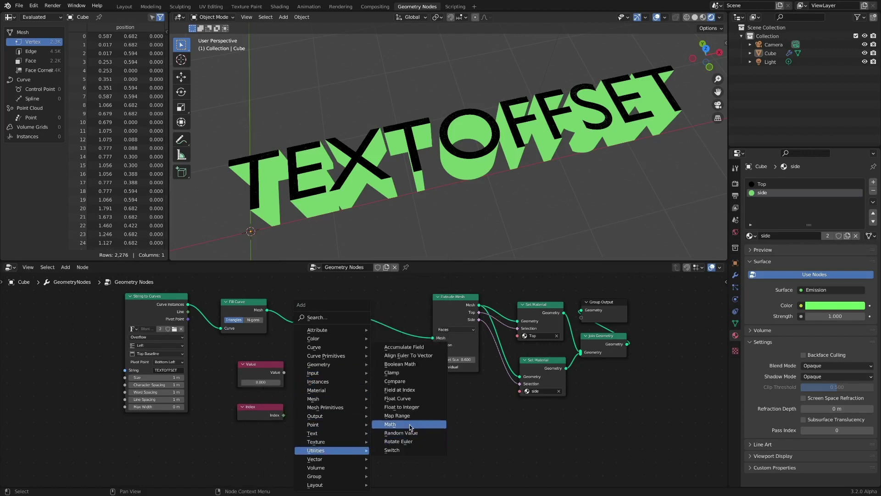
{"action": "left_click", "coordinate": [390, 424]}
{"action": "left_click", "coordinate": [317, 367]}
{"action": "left_click", "coordinate": [285, 375]}
{"action": "left_click_drag", "start_coordinate": [284, 375], "coordinate": [284, 371]}
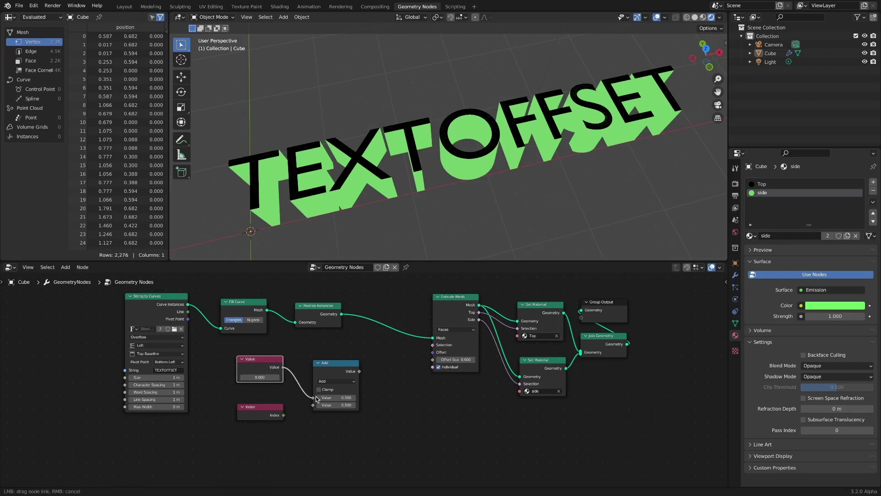
{"action": "left_click_drag", "start_coordinate": [316, 396], "coordinate": [320, 406]}
{"action": "left_click_drag", "start_coordinate": [359, 372], "coordinate": [433, 361]}
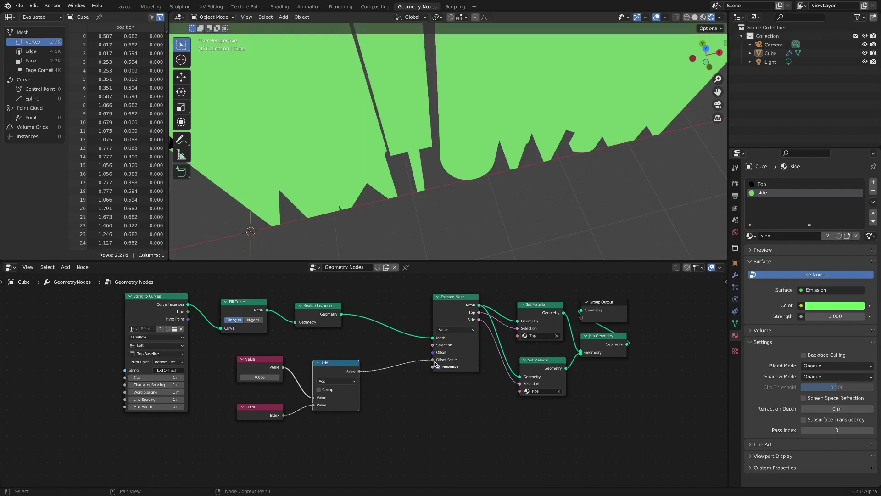
- Insert a Map Range node between the Add node and Extrude Mesh's Offset Scale
{"action": "middle_click_drag", "start_coordinate": [492, 219], "coordinate": [489, 182]}
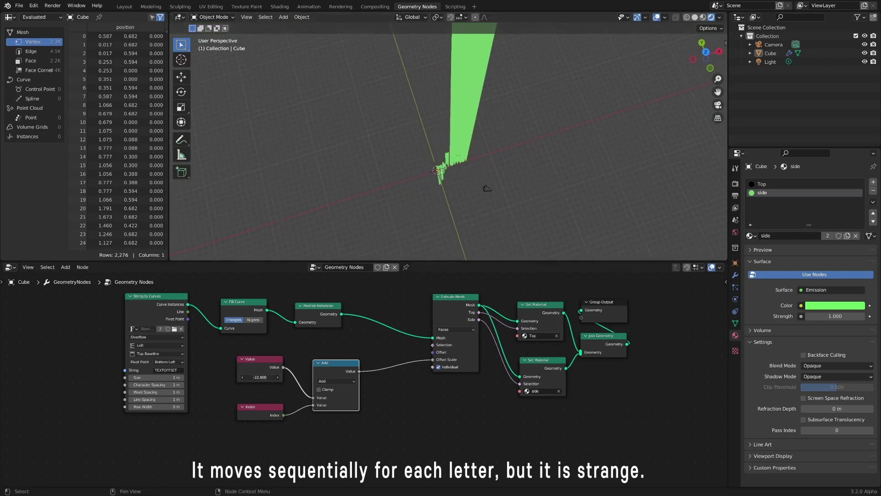
{"action": "scroll", "coordinate": [527, 137], "scroll_direction": "up", "scroll_amount": 5}
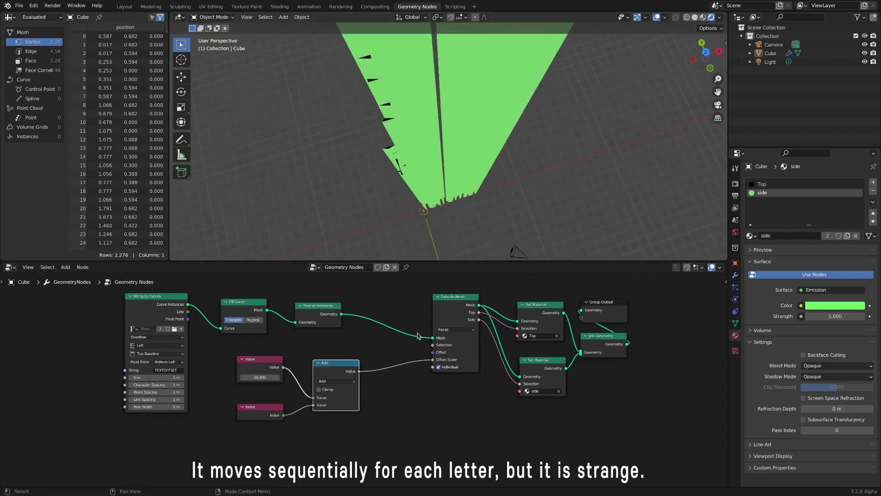
{"action": "key", "text": "shift+a"}
{"action": "mouse_move", "coordinate": [388, 397]}
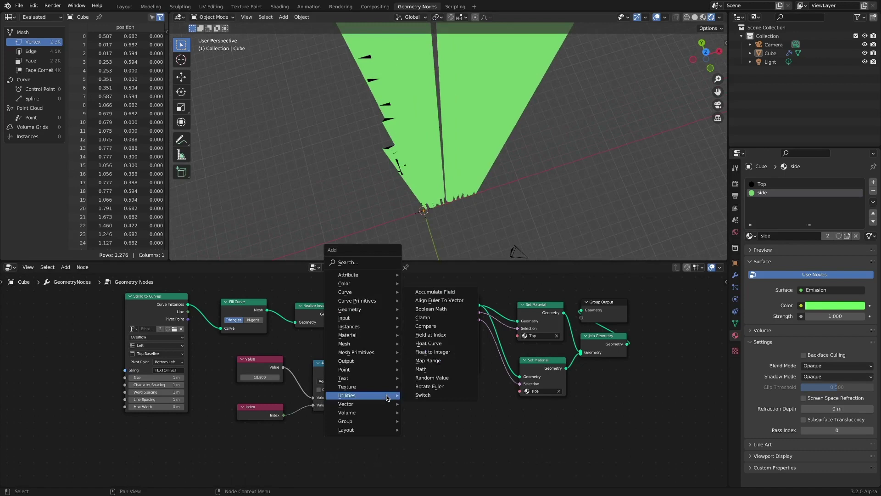
{"action": "left_click", "coordinate": [429, 360]}
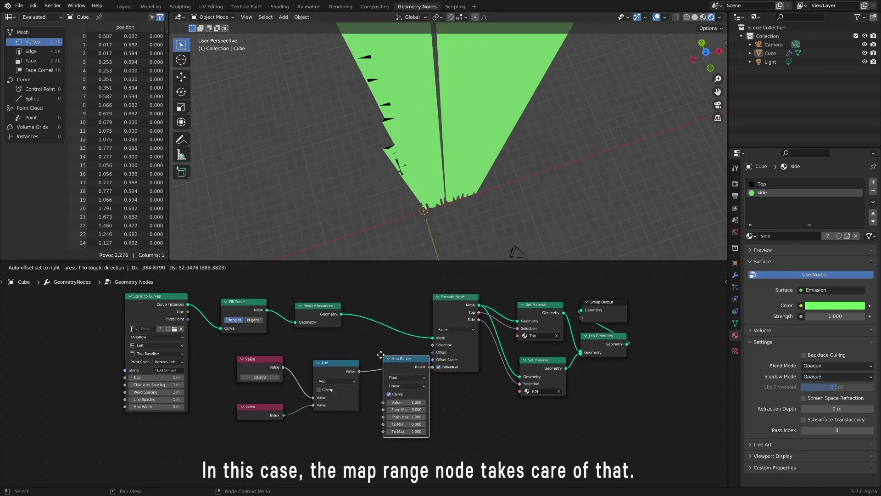
{"action": "left_click", "coordinate": [378, 354]}
{"action": "middle_click_drag", "start_coordinate": [470, 213], "coordinate": [487, 202], "text": "ctrl"}
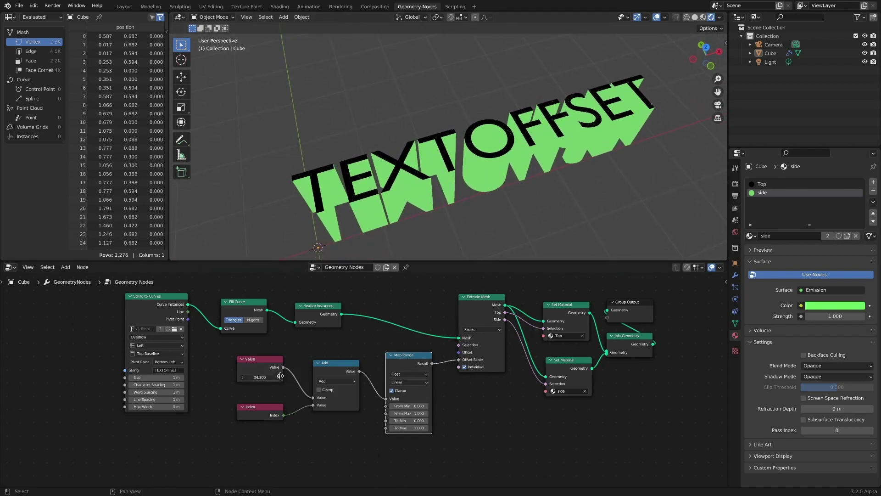
- Vary the Value node's number to test the letter-by-letter extrusion, ending at about -6.2
{"action": "left_click_drag", "start_coordinate": [232, 377], "coordinate": [149, 388]}
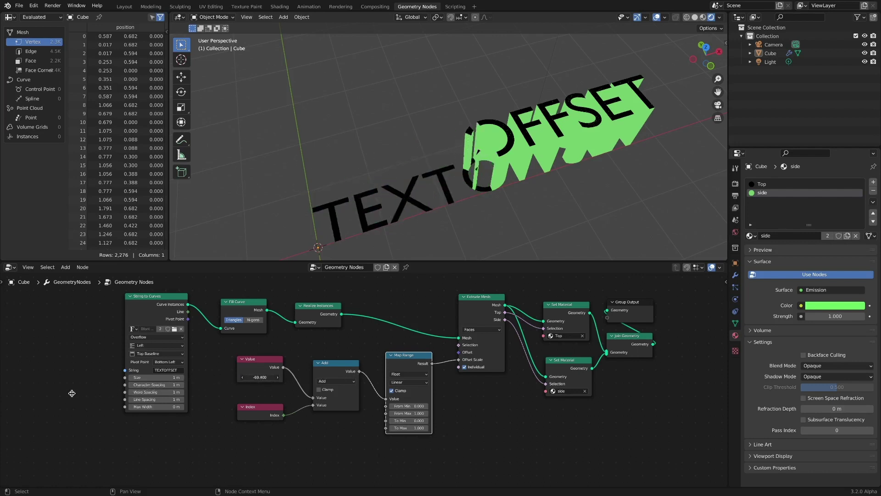
{"action": "mouse_move", "coordinate": [65, 394]}
{"action": "left_mouse_down"}
{"action": "mouse_move", "coordinate": [309, 390]}
{"action": "mouse_move", "coordinate": [72, 397]}
{"action": "left_mouse_up"}
{"action": "left_click_drag", "start_coordinate": [1, 400], "coordinate": [213, 383]}
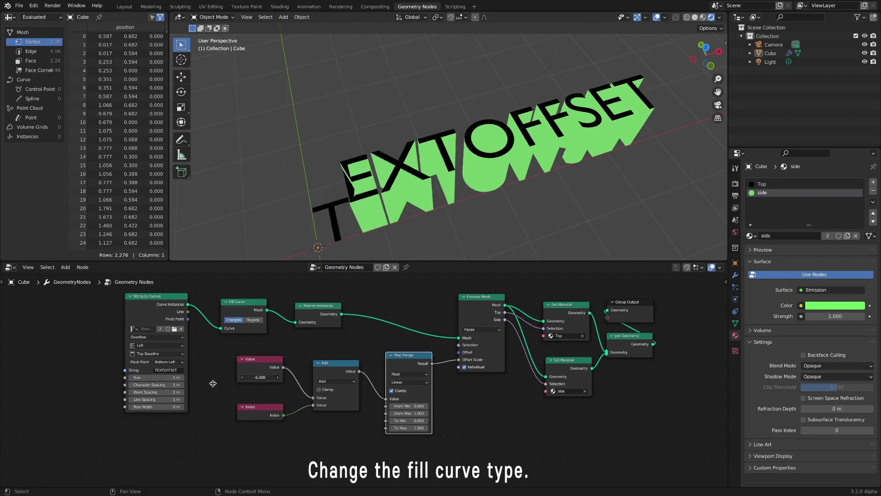
- Switch Fill Curve to N-gons and vary the Value node to test the extrusion, ending at 1.000
{"action": "left_click", "coordinate": [255, 320]}
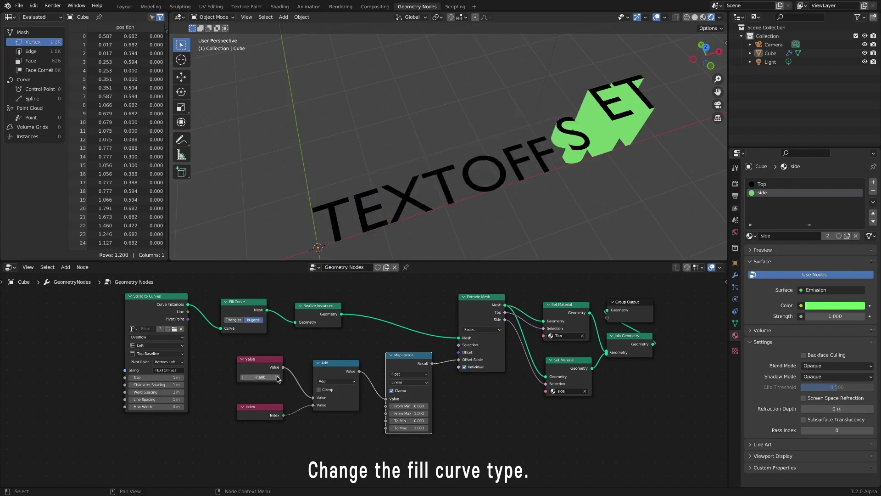
{"action": "mouse_move", "coordinate": [272, 377]}
{"action": "left_mouse_down"}
{"action": "mouse_move", "coordinate": [260, 377]}
{"action": "mouse_move", "coordinate": [286, 376]}
{"action": "mouse_move", "coordinate": [258, 377]}
{"action": "mouse_move", "coordinate": [288, 376]}
{"action": "left_mouse_up"}
- Change the Math node's operation to Subtract and vary the Value node to test the reversed direction, ending at about 9.6
{"action": "left_click", "coordinate": [351, 379]}
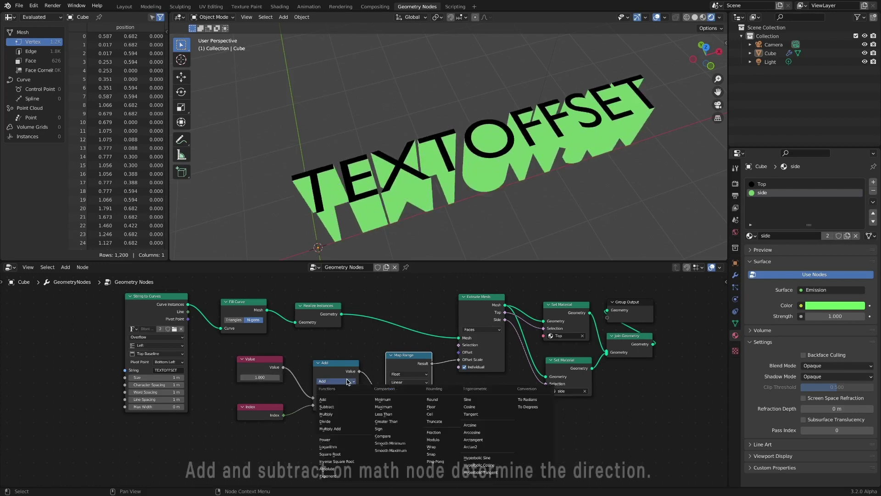
{"action": "left_click", "coordinate": [339, 401]}
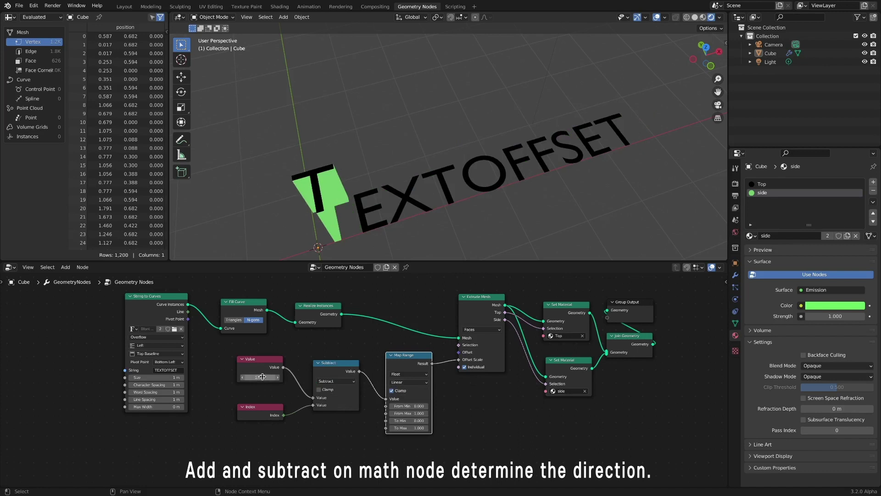
{"action": "mouse_move", "coordinate": [262, 376]}
{"action": "left_mouse_down"}
{"action": "mouse_move", "coordinate": [286, 375]}
{"action": "mouse_move", "coordinate": [258, 378]}
{"action": "left_mouse_up"}
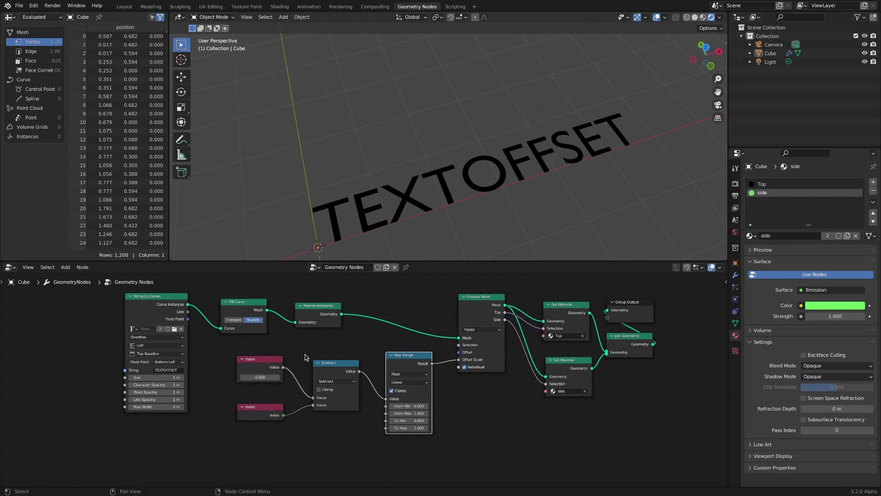
{"action": "left_click_drag", "start_coordinate": [250, 377], "coordinate": [276, 377]}
- Spread out String to Curves, Fill Curve and Realize Instances, and move Value, Index and Subtract away from Map Range to make room between them
{"action": "scroll", "coordinate": [175, 306], "scroll_direction": "down", "scroll_amount": 1}
{"action": "left_click_drag", "start_coordinate": [175, 306], "coordinate": [103, 307]}
{"action": "left_click_drag", "start_coordinate": [247, 306], "coordinate": [203, 305]}
{"action": "left_click_drag", "start_coordinate": [321, 311], "coordinate": [292, 311]}
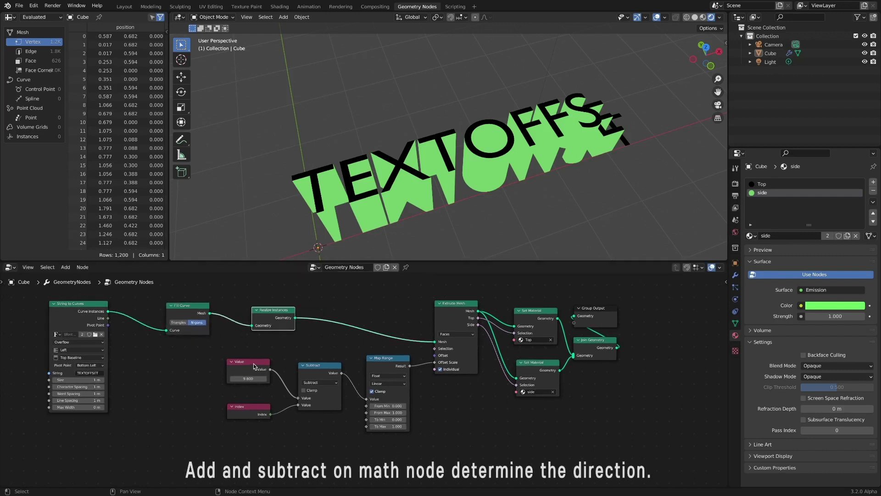
{"action": "left_click_drag", "start_coordinate": [226, 349], "coordinate": [339, 412]}
{"action": "left_click_drag", "start_coordinate": [336, 364], "coordinate": [207, 368]}
{"action": "left_click", "coordinate": [299, 426]}
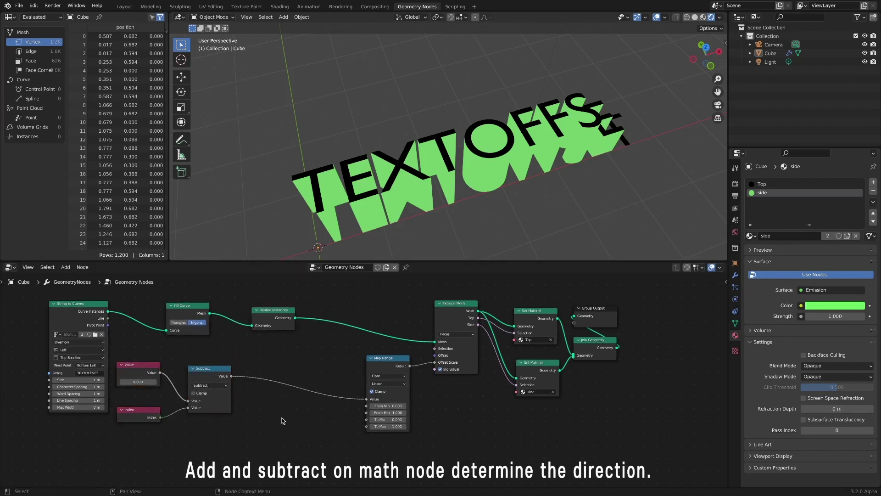
- Insert a Float Curve node between the Subtract and Map Range nodes
{"action": "key", "text": "shift+a"}
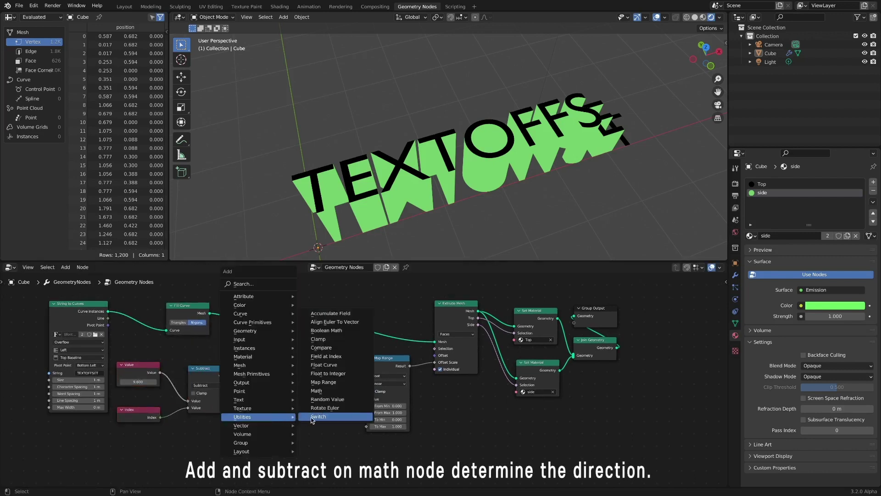
{"action": "left_click", "coordinate": [351, 370]}
{"action": "left_click", "coordinate": [280, 366]}
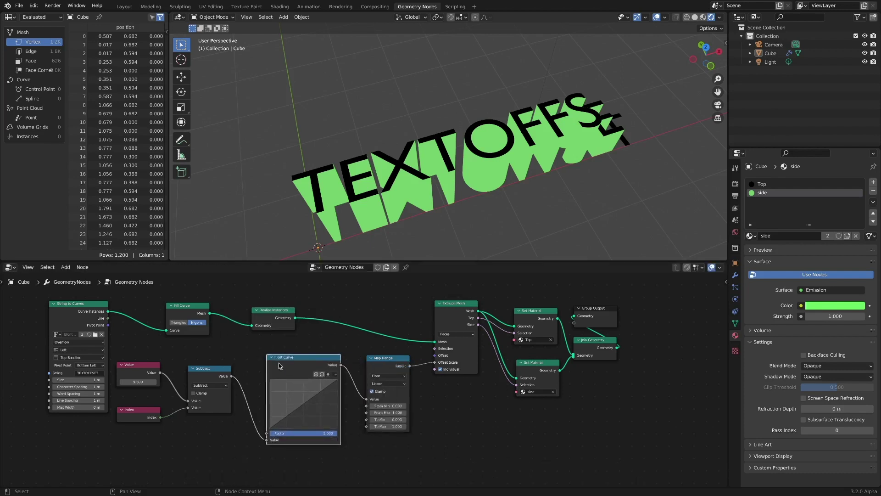
- Shape the Float Curve into an arch with its end point at zero, and test it by varying the Value node, ending at about 0.6
{"action": "left_click_drag", "start_coordinate": [304, 401], "coordinate": [304, 388]}
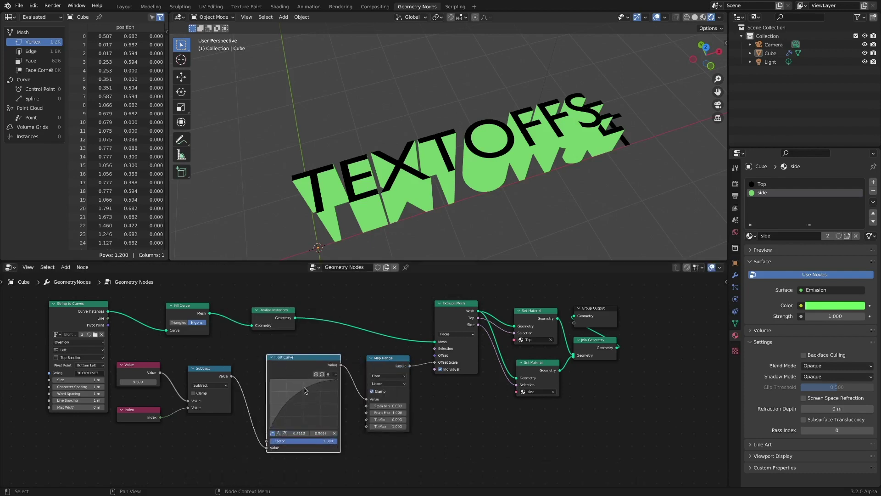
{"action": "left_click_drag", "start_coordinate": [341, 428], "coordinate": [337, 435]}
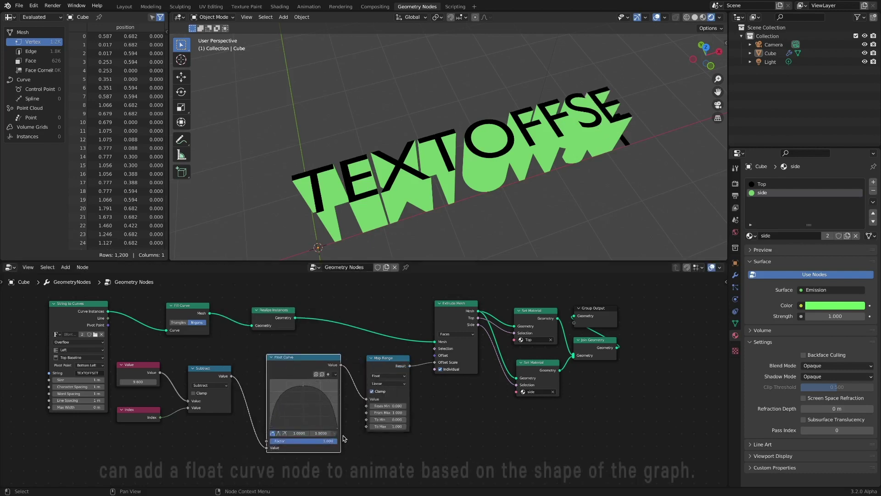
{"action": "left_click_drag", "start_coordinate": [145, 382], "coordinate": [127, 385]}
- Duplicate the Map Range node and insert the copy between the Subtract and Float Curve nodes
{"action": "left_click_drag", "start_coordinate": [385, 358], "coordinate": [392, 357]}
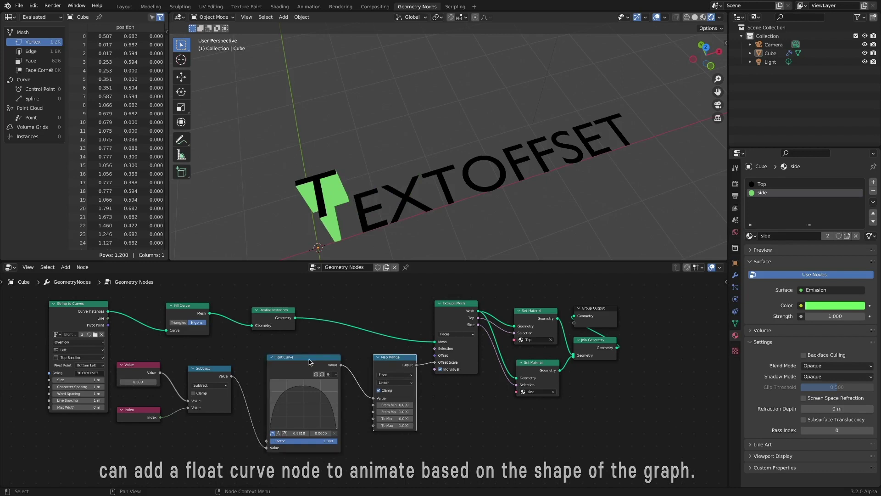
{"action": "key", "text": "shift+d"}
{"action": "left_click", "coordinate": [188, 377]}
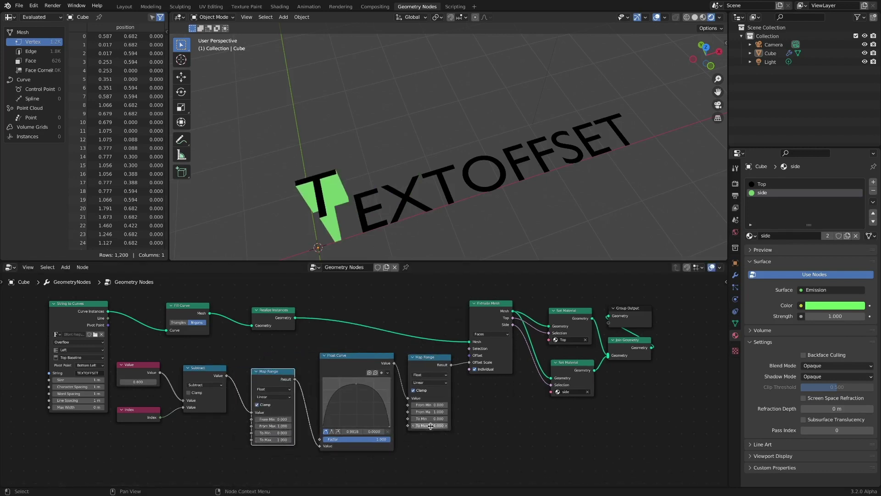
- Try a From Max of 0.200 on the duplicated Map Range node and undo it
{"action": "left_click_drag", "start_coordinate": [275, 426], "coordinate": [294, 433]}
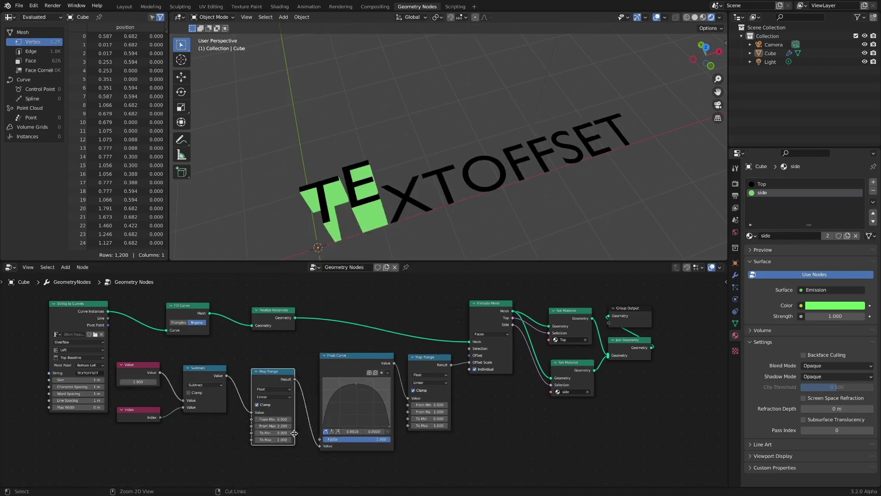
{"action": "key", "text": "ctrl+z"}
{"action": "key", "text": "ctrl+z"}
- Set To Min to 0.400 on the Map Range node after Float Curve and vary the Value node to test the effect
{"action": "left_click_drag", "start_coordinate": [424, 417], "coordinate": [433, 416]}
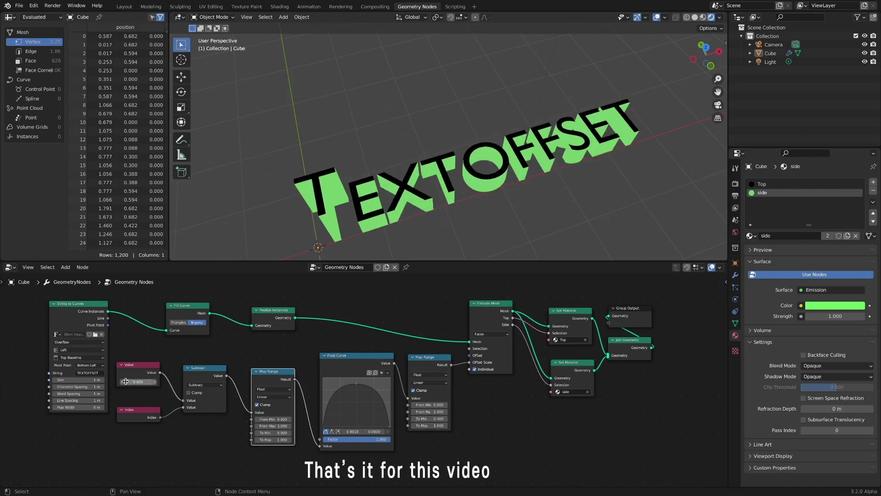
{"action": "left_click_drag", "start_coordinate": [125, 381], "coordinate": [102, 375]}
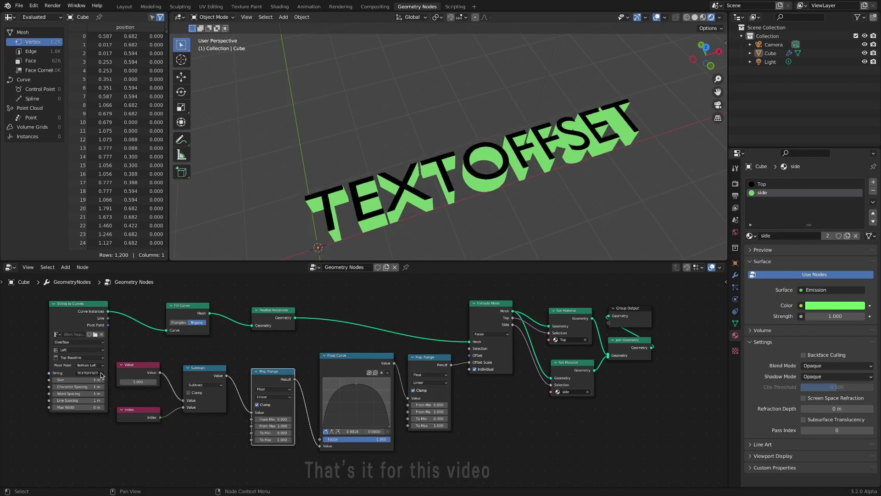
- Change the String to Curves text to "Extrude" and vary the Value node to test it, ending at about -0.2
{"action": "key", "text": "Return"}
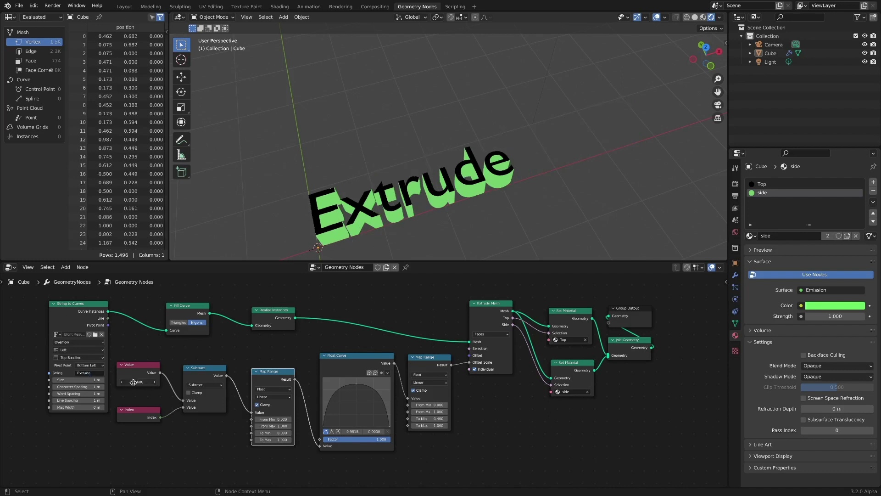
{"action": "left_click_drag", "start_coordinate": [155, 381], "coordinate": [133, 381]}
{"action": "scroll", "coordinate": [486, 178], "scroll_direction": "up", "scroll_amount": 4}
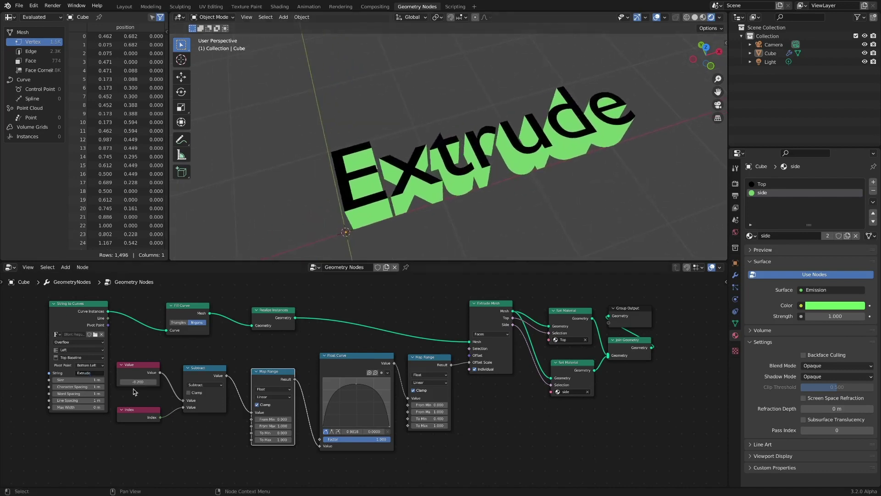
- Test the extrusion with Fill Curve on Triangles and Extrude Mesh on Vertices, and restore N-gons and Faces
{"action": "left_click", "coordinate": [178, 322]}
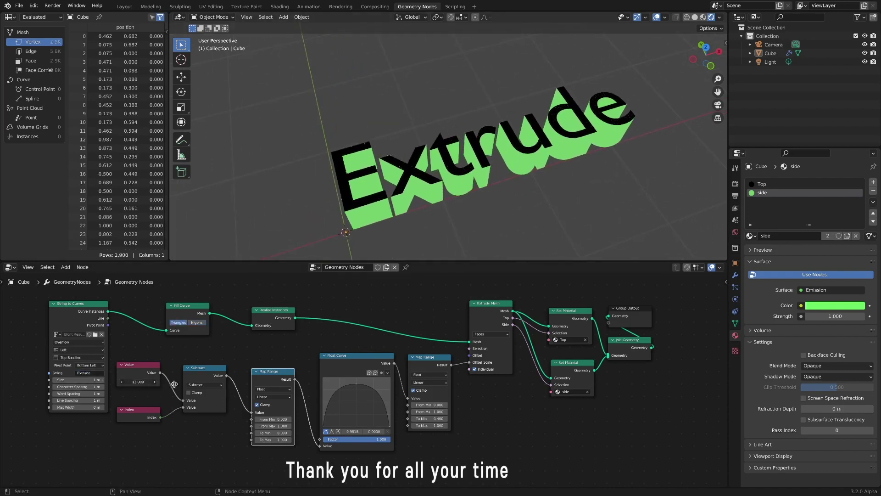
{"action": "left_click_drag", "start_coordinate": [96, 382], "coordinate": [153, 378]}
{"action": "scroll", "coordinate": [496, 338], "scroll_direction": "up", "scroll_amount": 1, "text": "ctrl"}
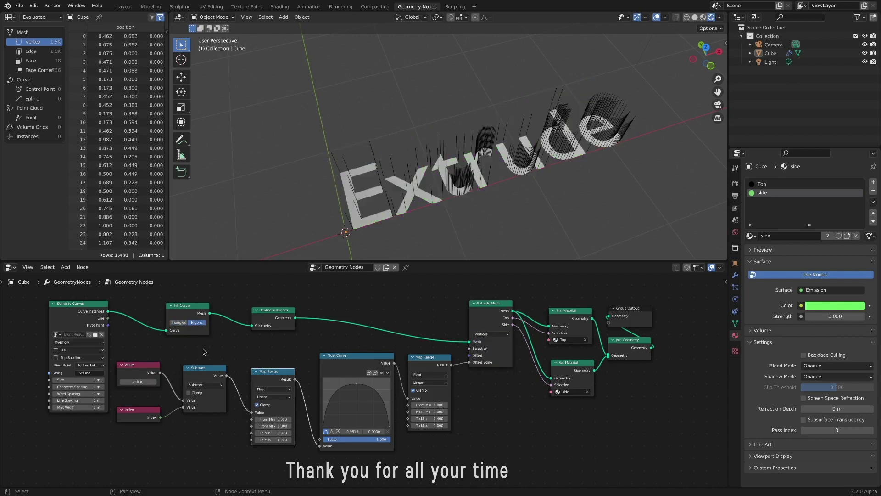
{"action": "left_click", "coordinate": [500, 354]}
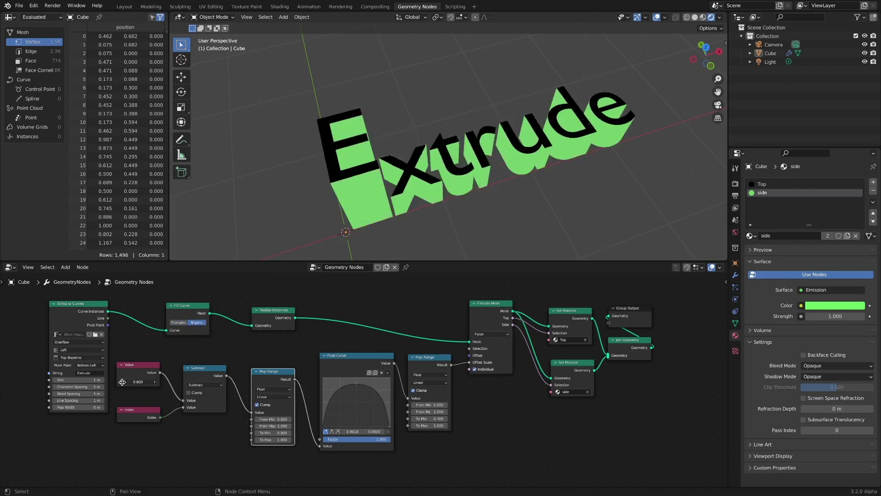